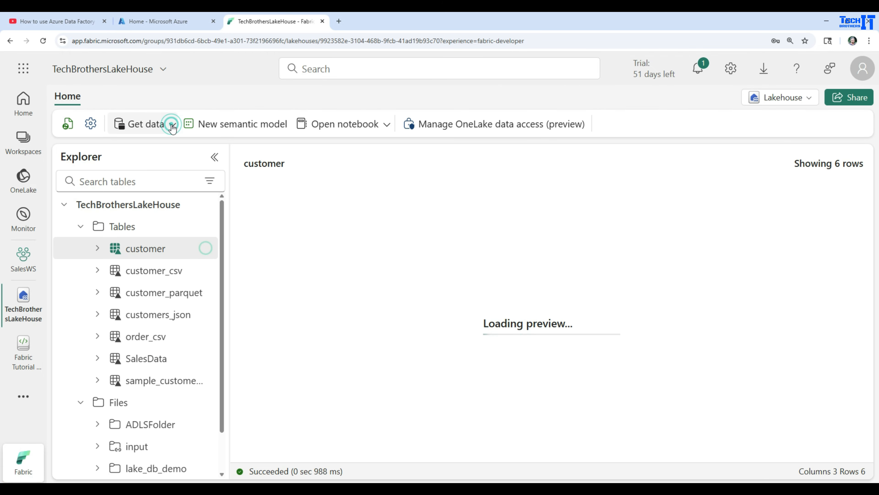
Step: Start a new Dataflow Gen2 from the TechBrothersLakeHouse lakehouse
left_click(155, 127)
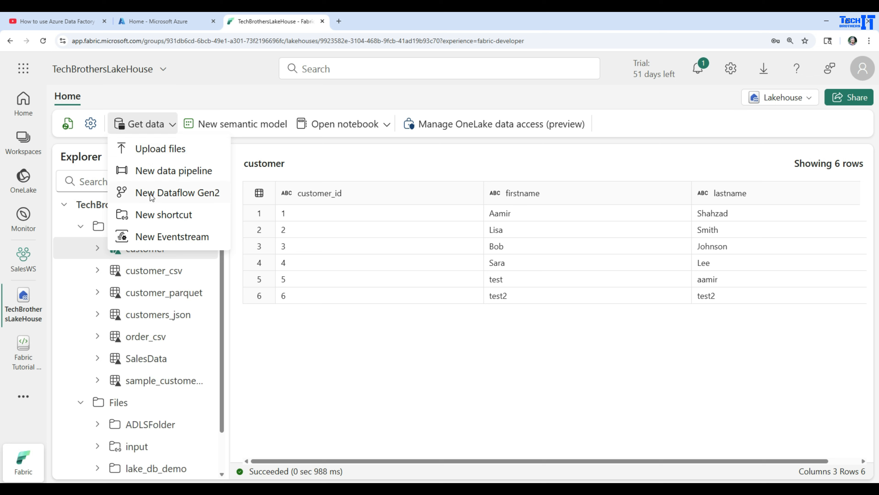
left_click(171, 193)
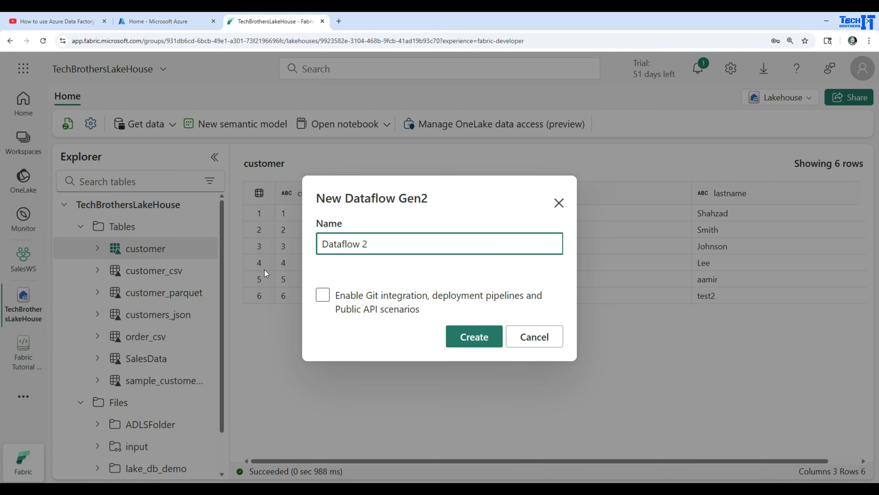
Step: Switch to the Azure portal and locate sample_customers_dw.csv in the input folder of synpasecontainer in the techbrotherssynapsestg storage account
left_click(145, 21)
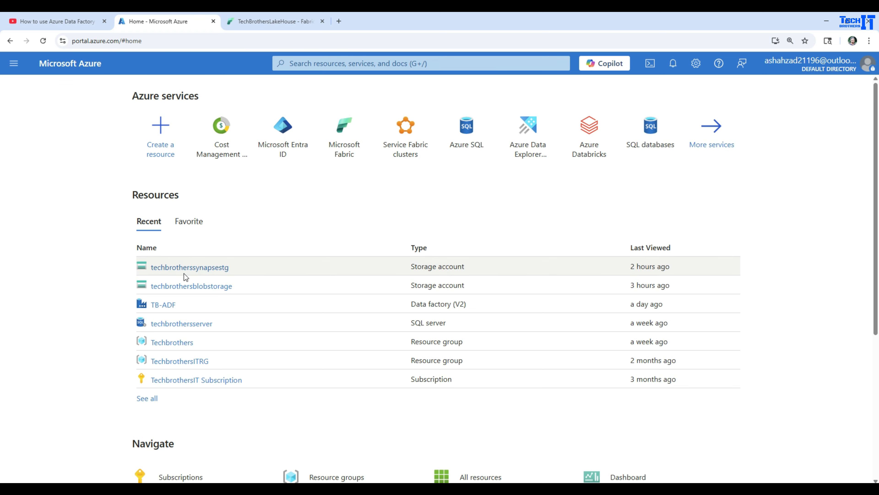
left_click(196, 269)
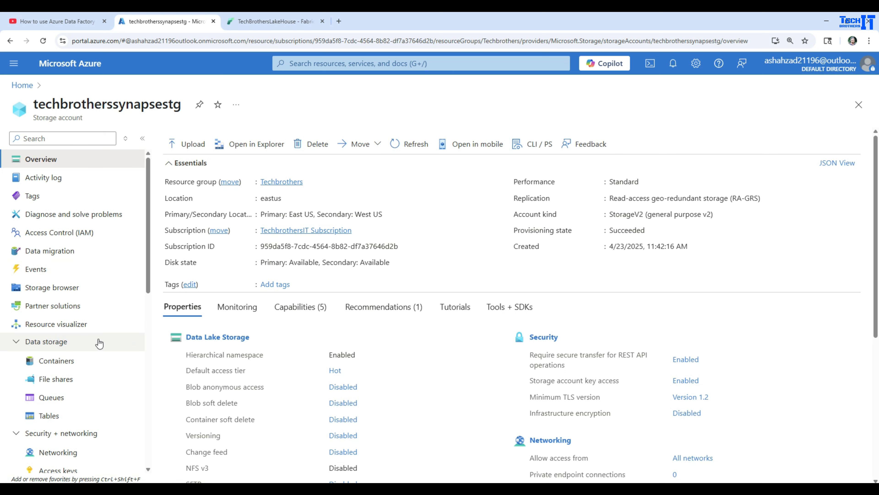
left_click(74, 365)
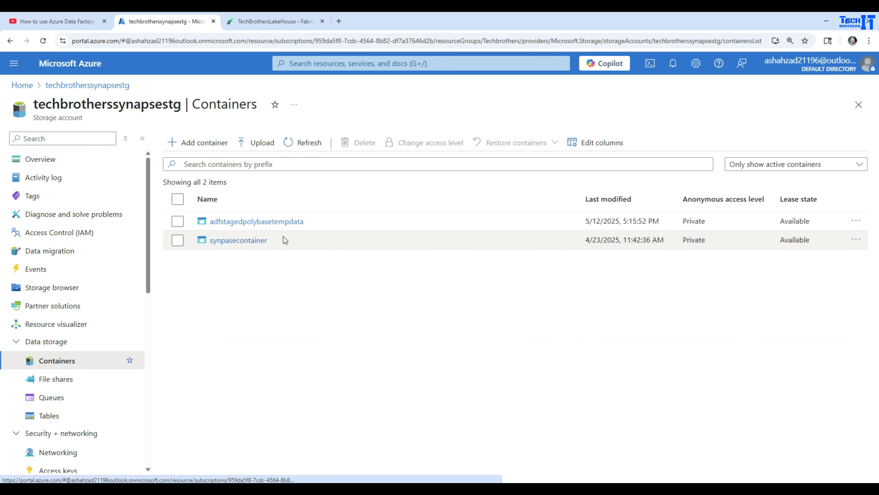
left_click(232, 242)
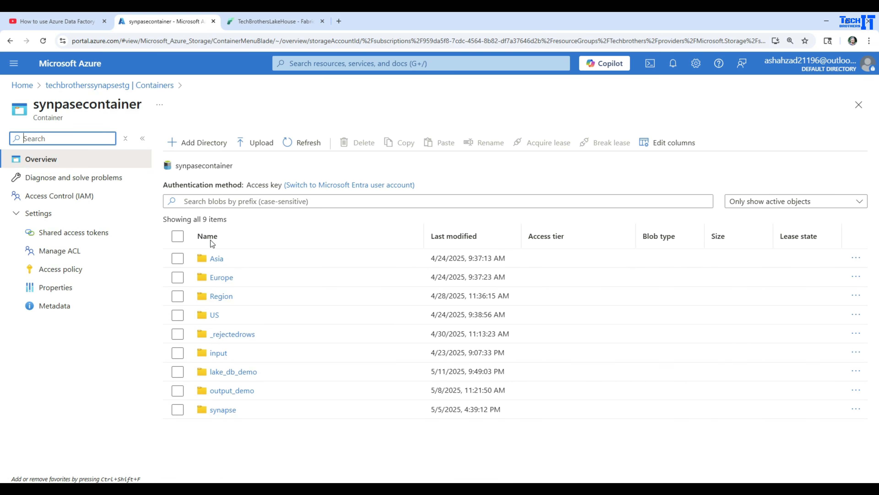
left_click(219, 353)
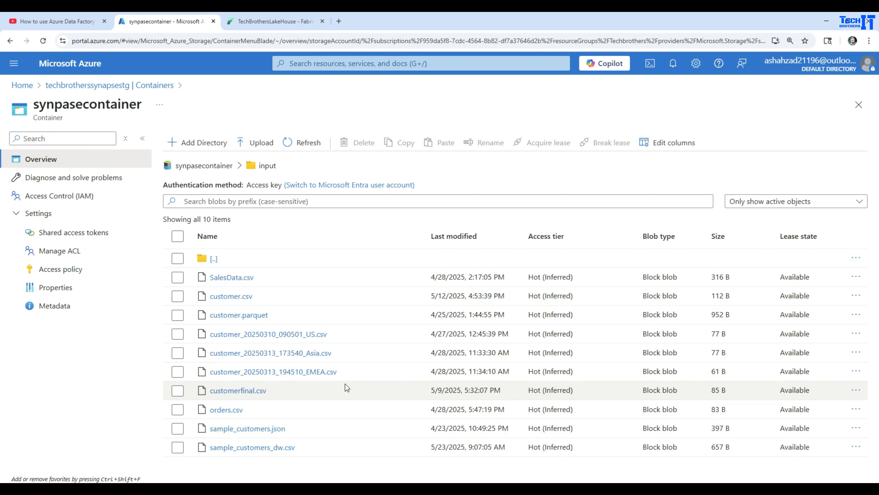
left_click(308, 448)
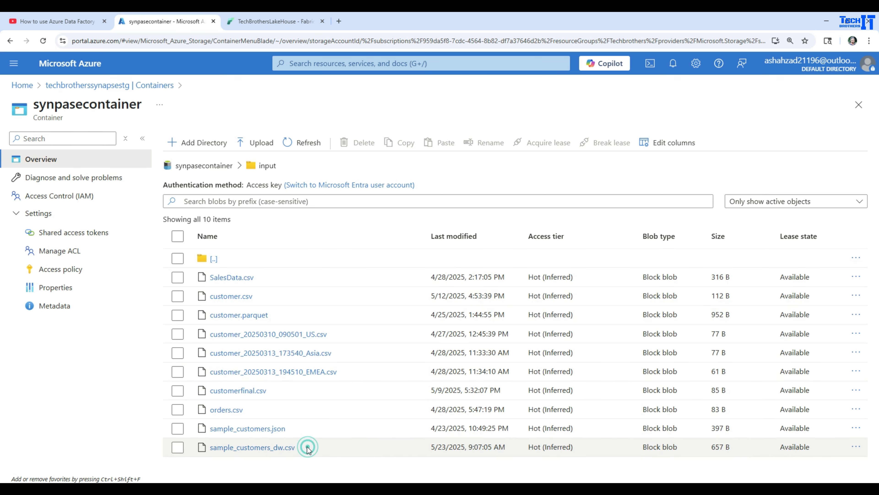
left_click_drag(308, 448, 213, 450)
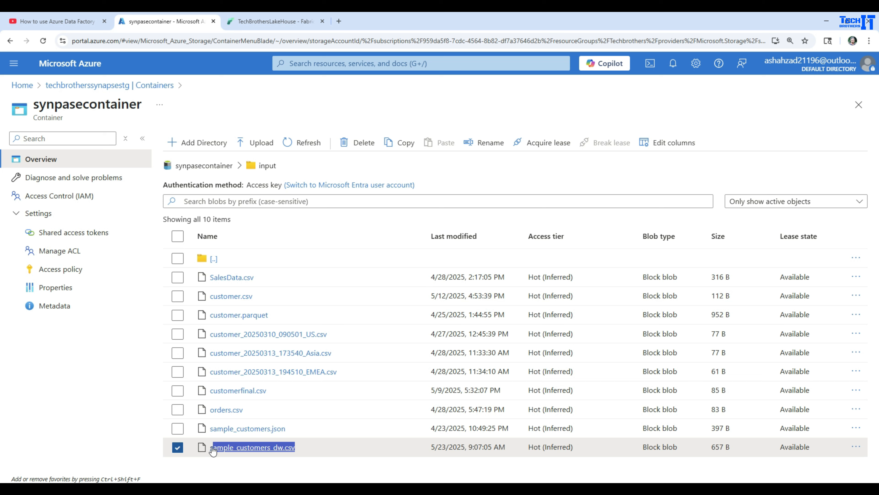
Step: Switch back to Fabric, name the new dataflow DF_REadCSV_ToLAkeHouseTable and create it
left_click(244, 25)
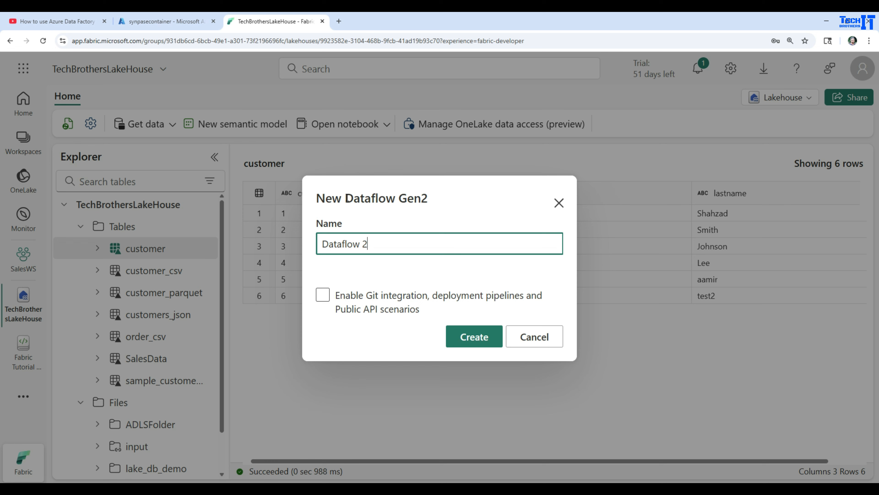
left_click_drag(346, 198, 418, 201)
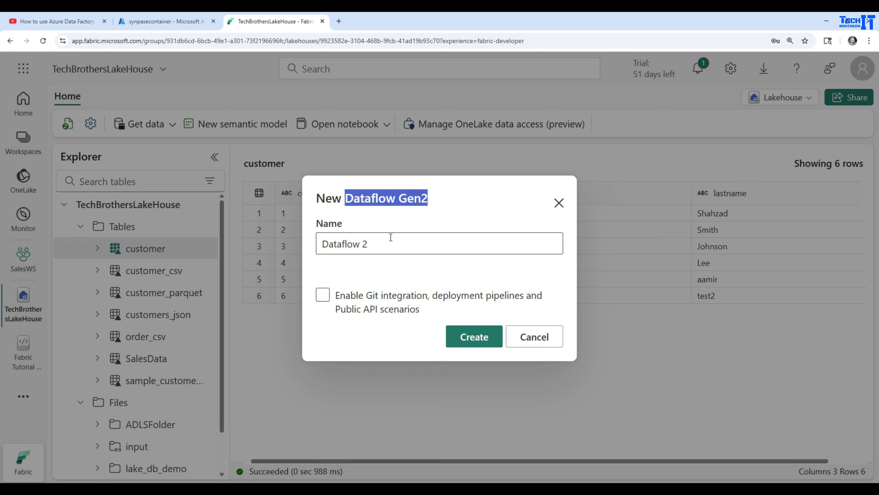
left_click_drag(398, 240, 321, 240)
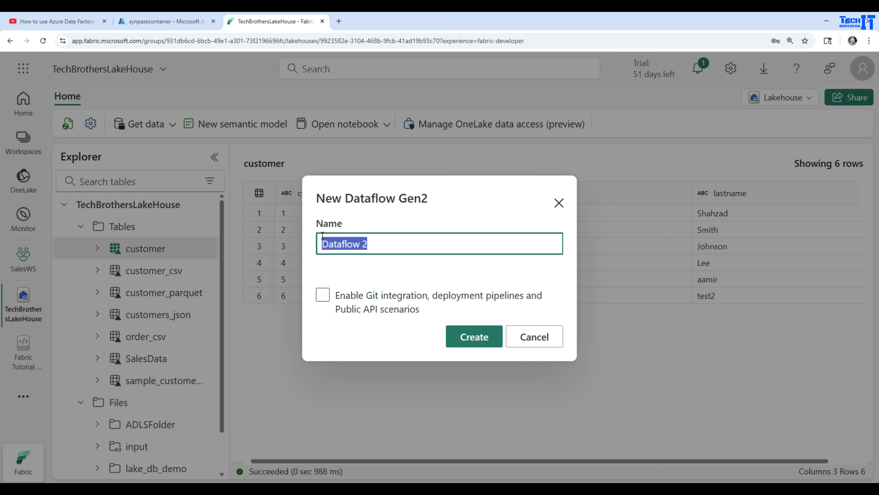
type("DF")
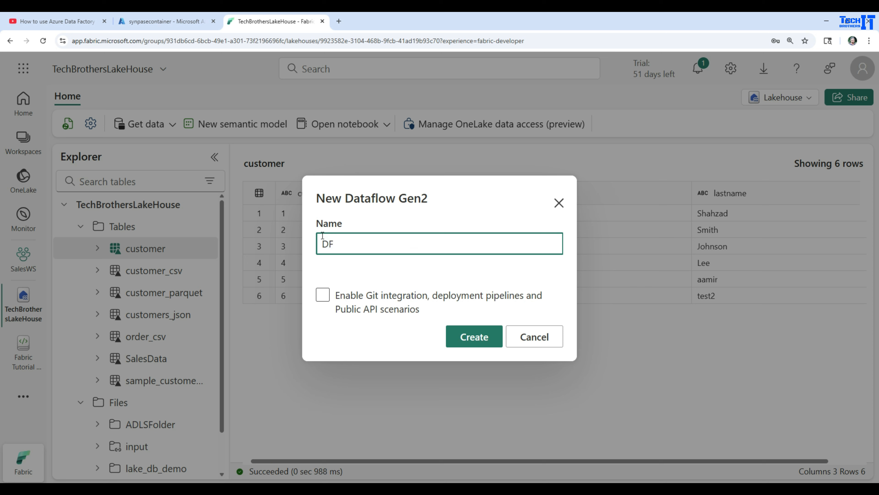
type("_REadCSV_ToLAkeHouseTable")
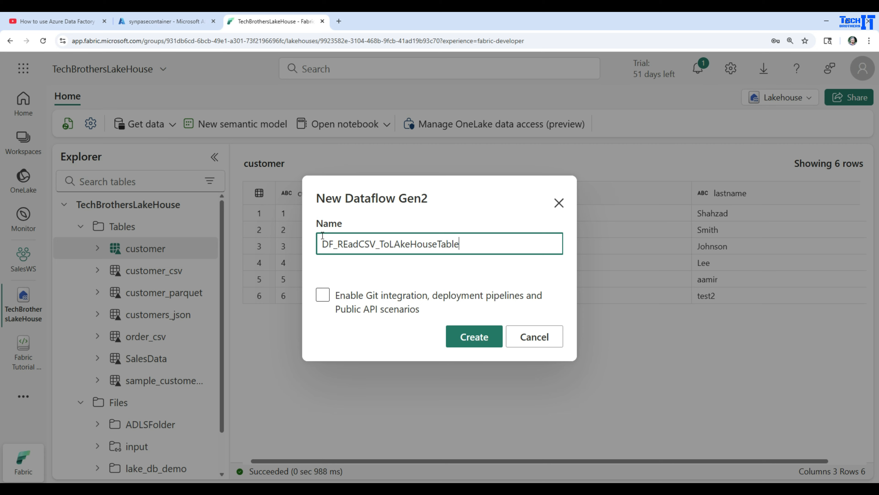
left_click(474, 336)
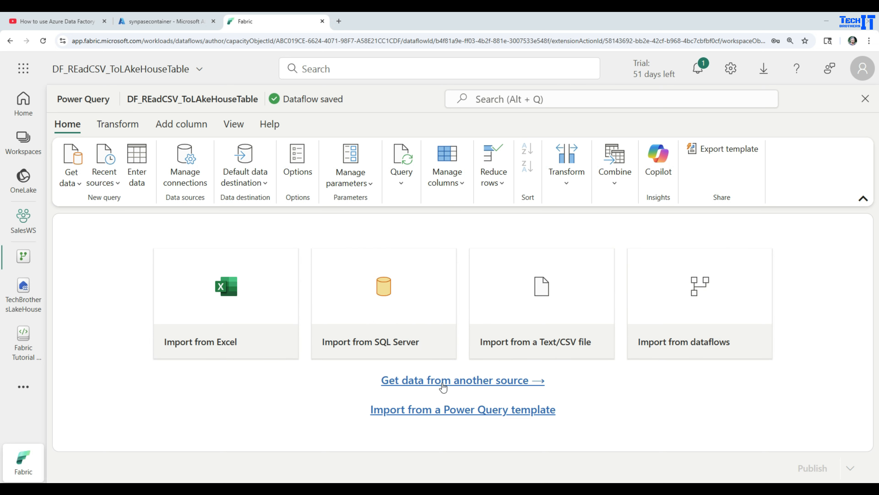
Step: Open the full list of new data sources for the dataflow and look through the available connectors
left_click(456, 380)
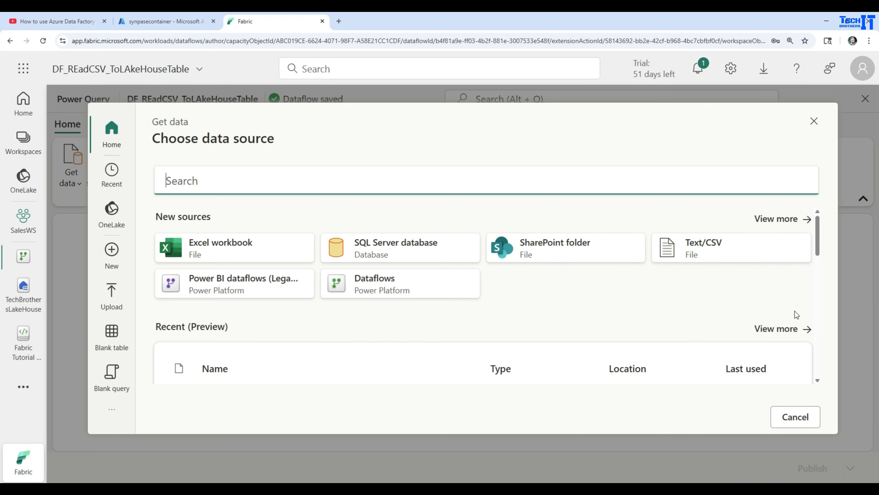
left_click(781, 219)
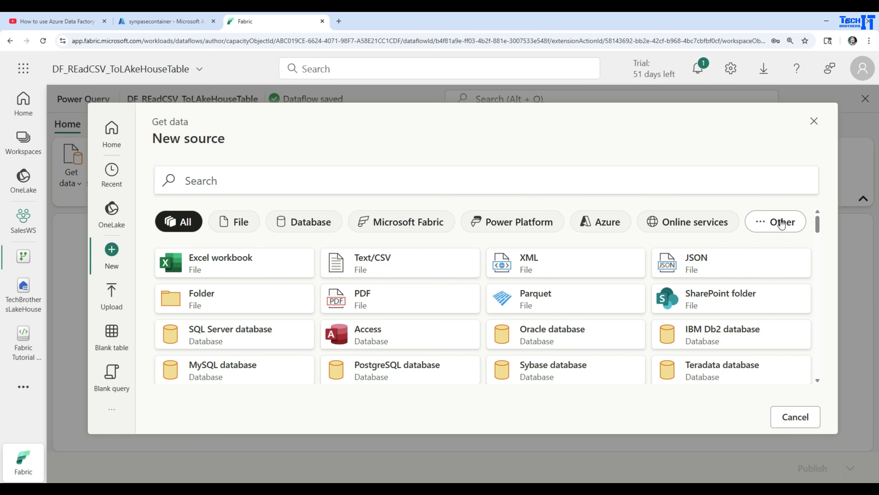
scroll(502, 284, "down", 1)
scroll(501, 284, "down", 15)
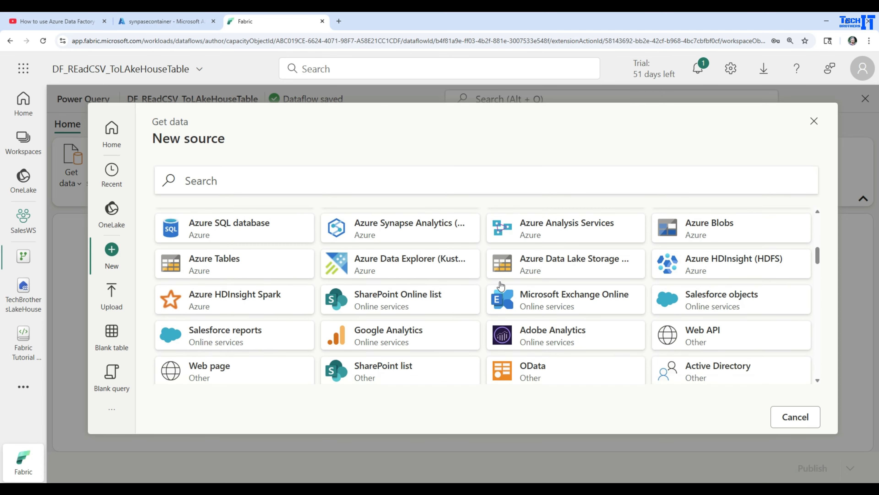
scroll(501, 284, "down", 5)
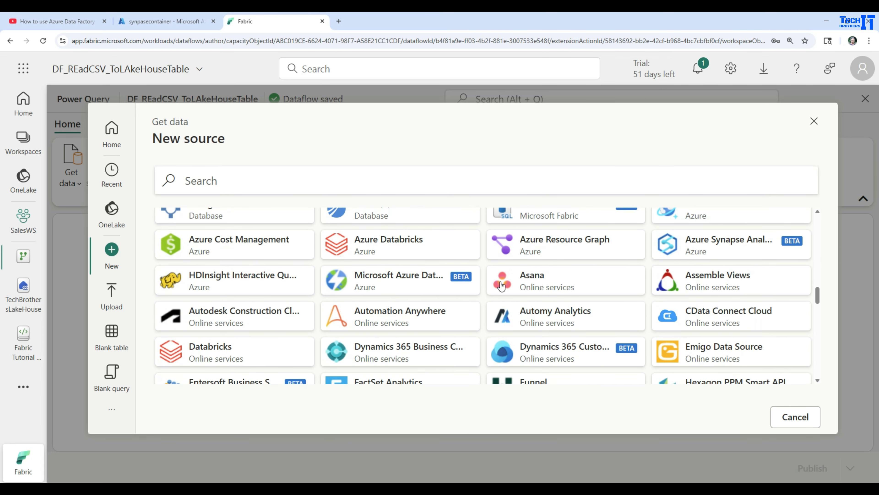
scroll(502, 284, "down", 5)
scroll(498, 282, "up", 20)
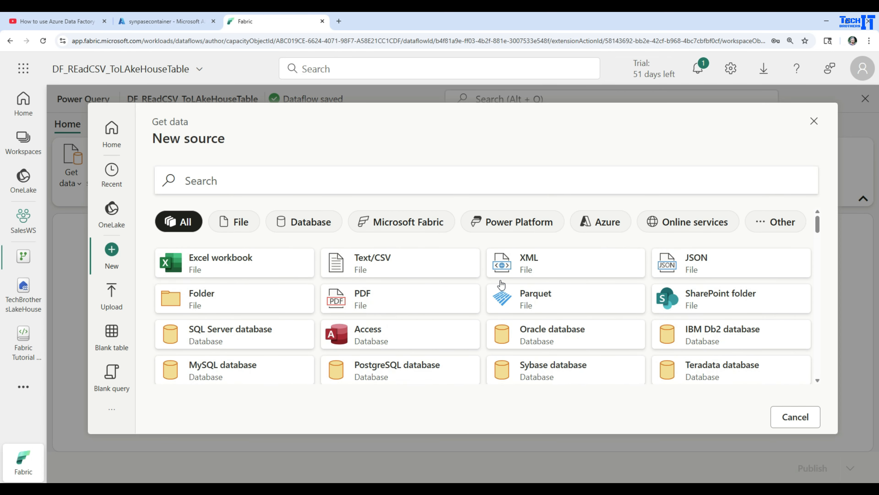
Step: Search the new data sources for "data lake" and limit the list to the Azure category
left_click(291, 181)
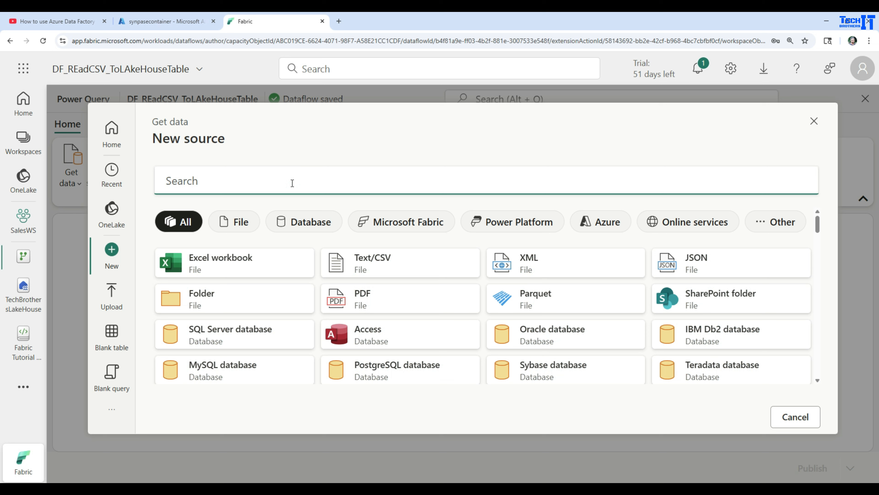
type("data lake")
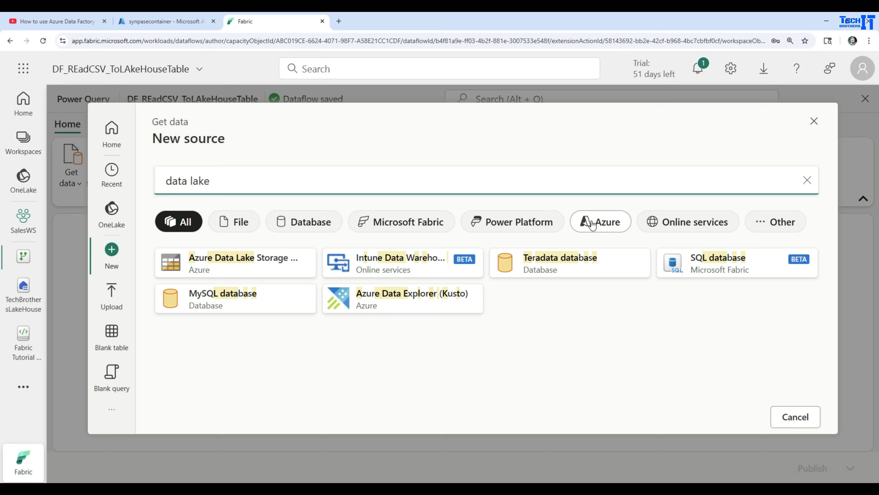
left_click(602, 225)
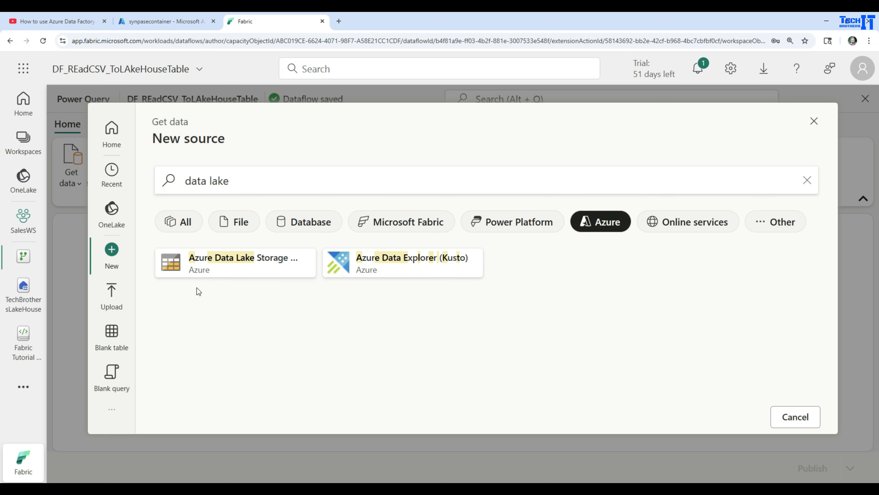
Step: Clear the source search and browse the connectors in the Azure, File, Database and Microsoft Fabric categories
left_click_drag(267, 187, 116, 181)
key("BackSpace")
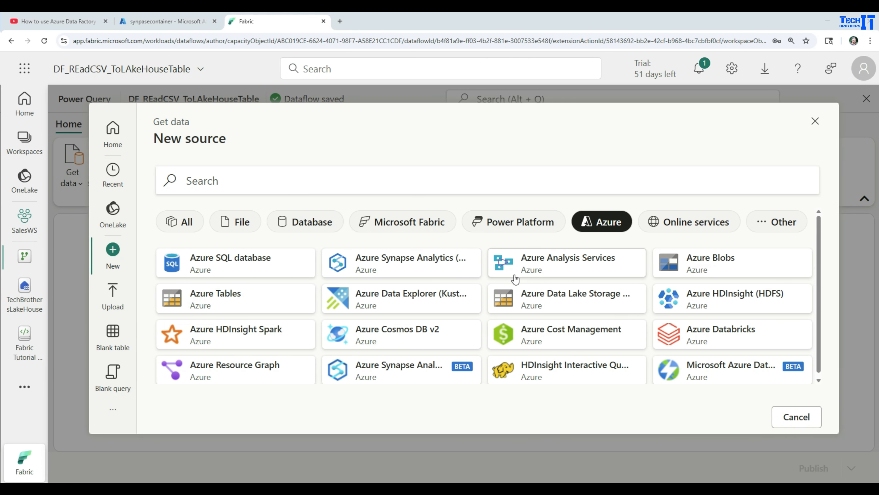
scroll(367, 302, "down", 1)
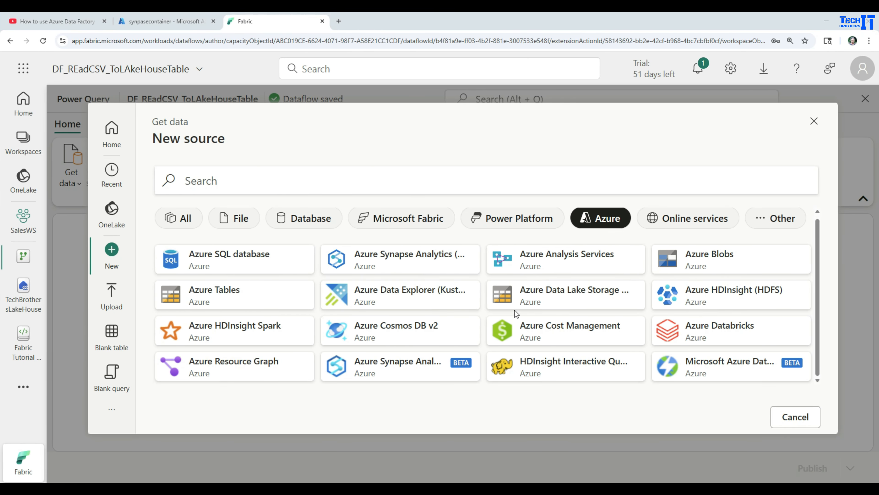
left_click(240, 226)
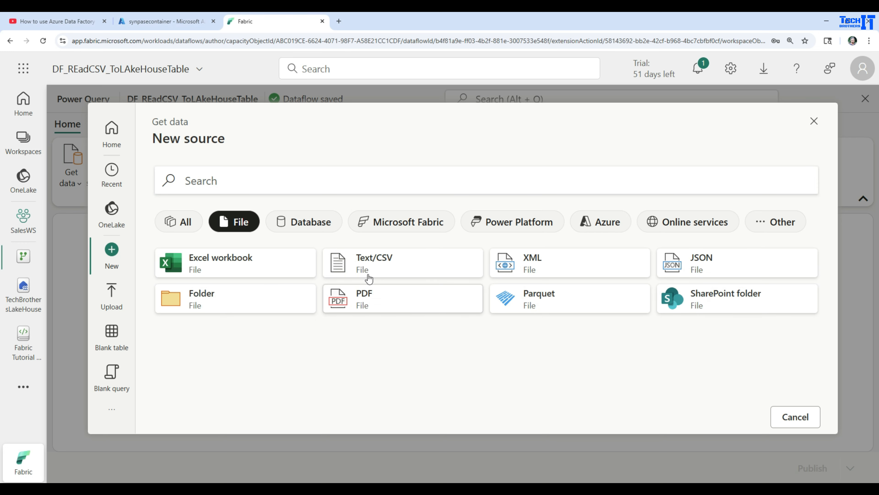
left_click(301, 222)
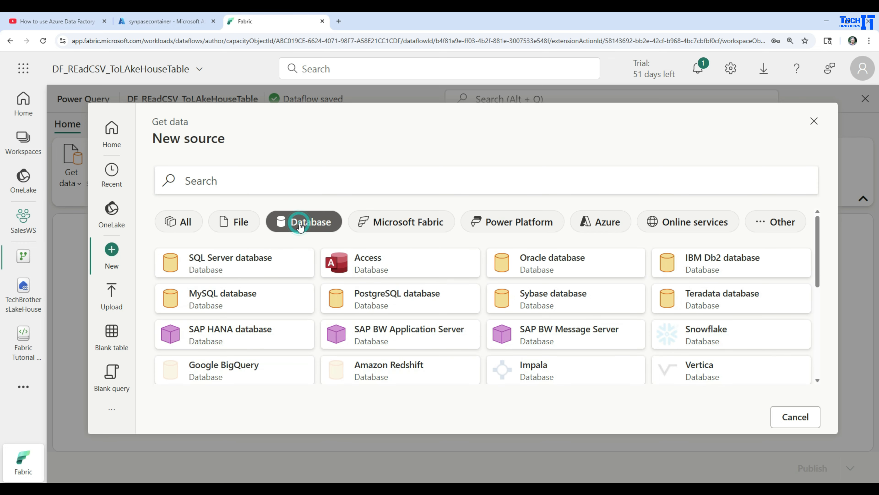
left_click(396, 224)
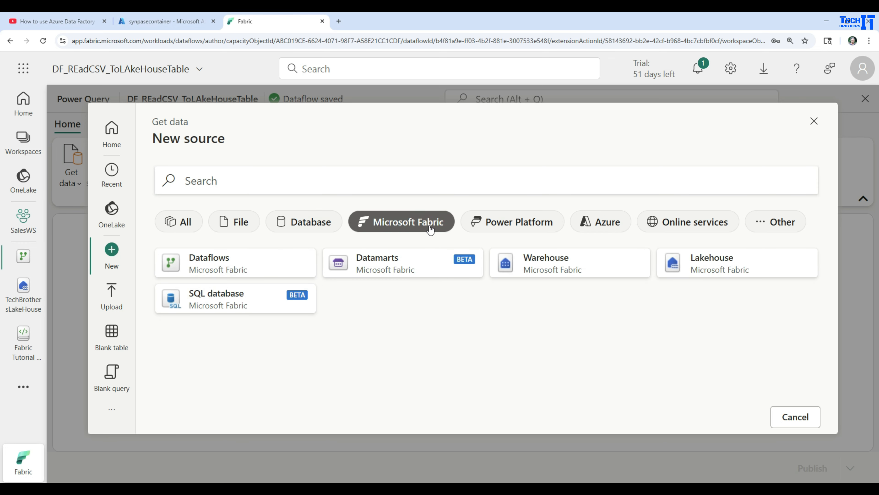
Step: Find "data lake" among the Azure sources and choose Azure Data Lake Storage Gen2 as the data source
left_click(591, 224)
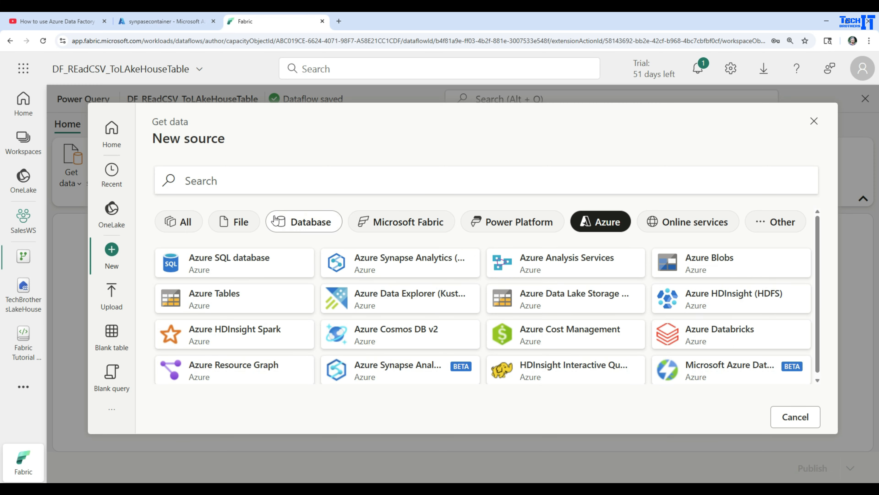
left_click(249, 183)
type("data")
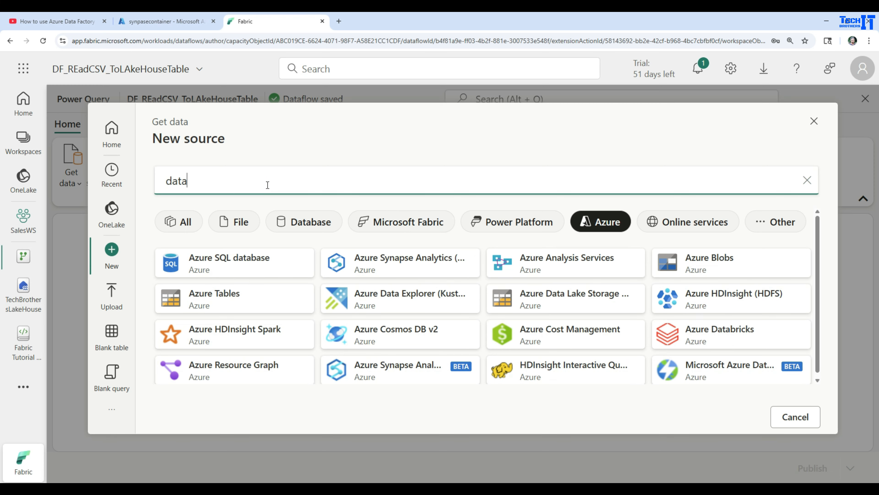
type(" lake")
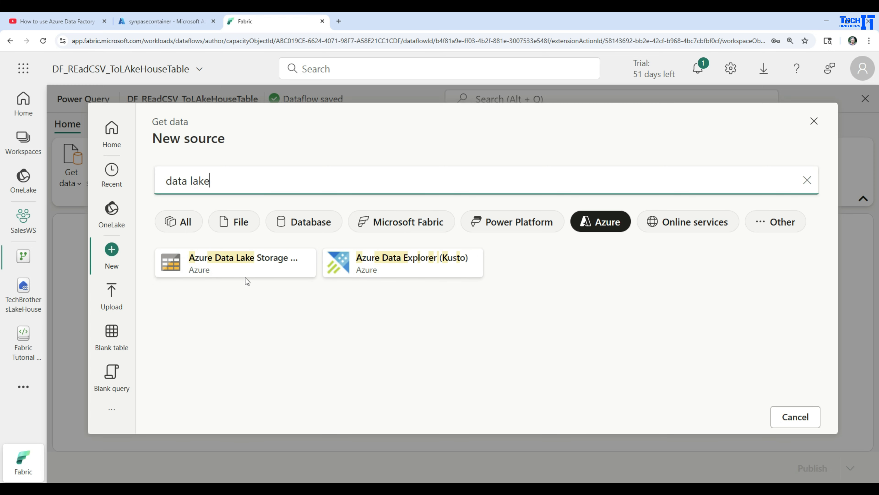
left_click(220, 270)
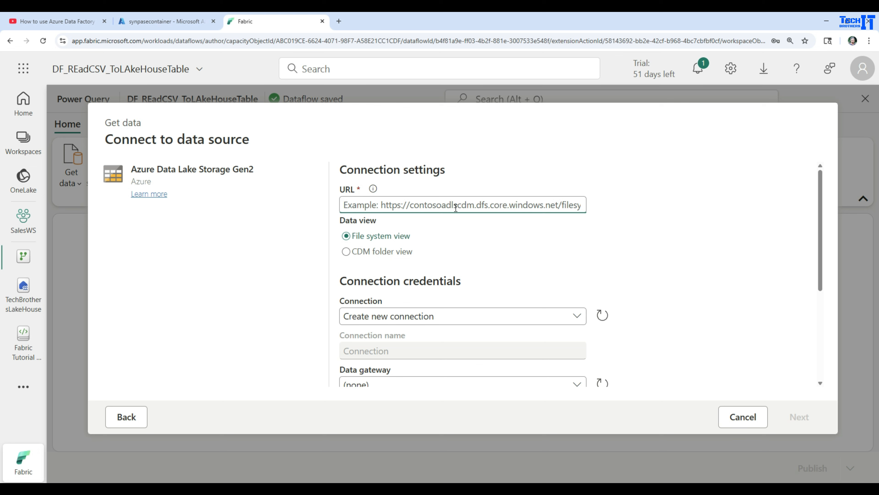
key("alt+Tab")
left_click(481, 205)
type("https://techbrotherssynapsestg.dfs.core.windows.net/")
Step: Compare the account name in the connection URL with the storage account name in the Azure portal, and return to Fabric
left_click_drag(467, 205, 374, 205)
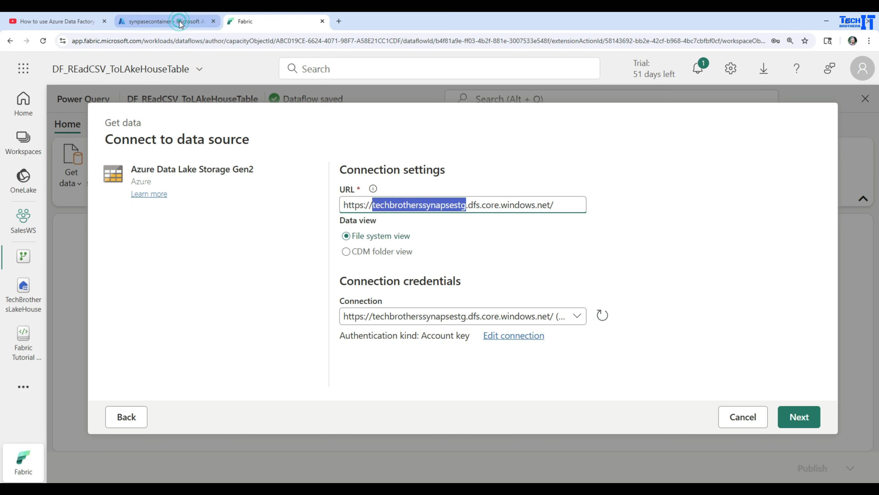
left_click(167, 21)
left_click(63, 86)
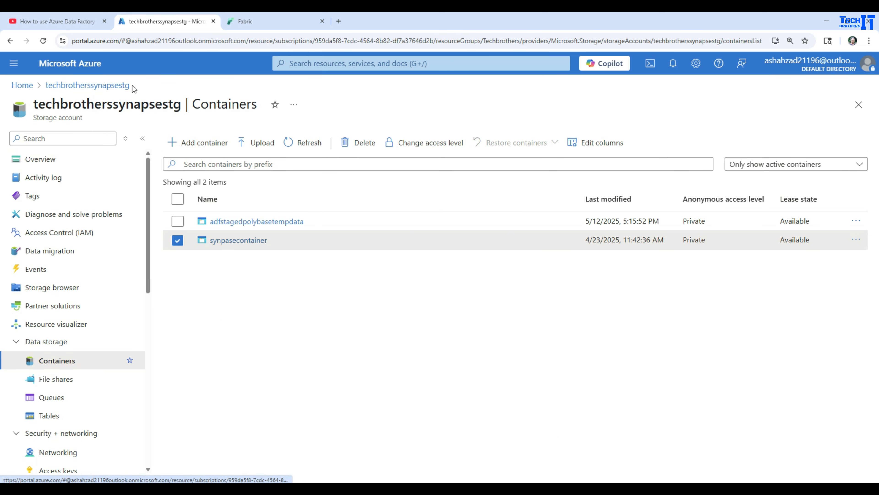
double_click(96, 104)
left_click(245, 21)
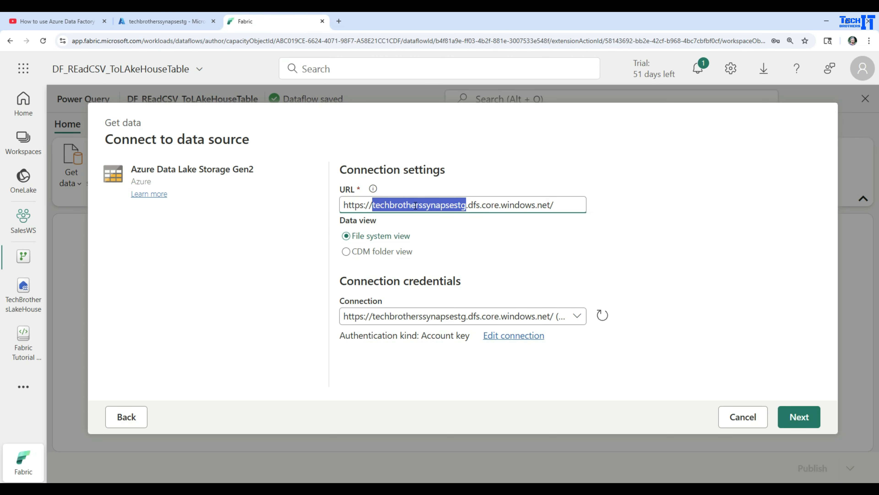
Step: Switch the credentials for the data lake source to a new connection that uses Account key authentication
left_click(487, 205)
left_click_drag(572, 205, 466, 204)
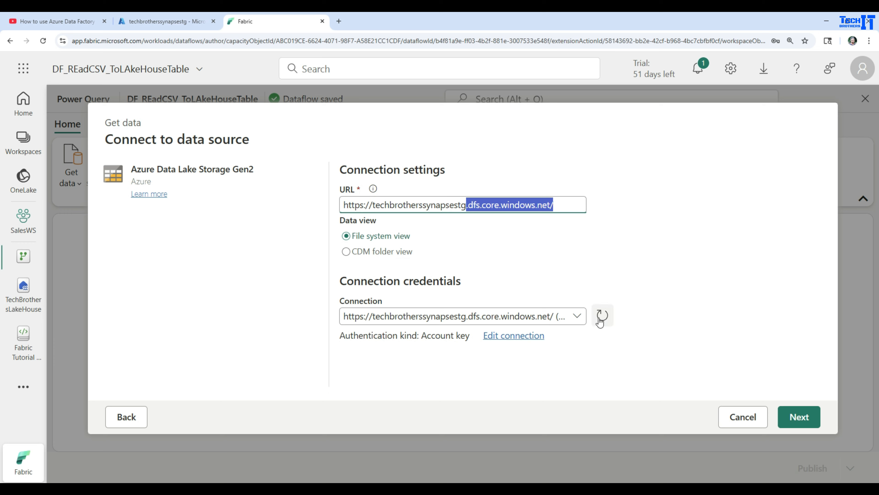
left_click(577, 317)
left_click(403, 352)
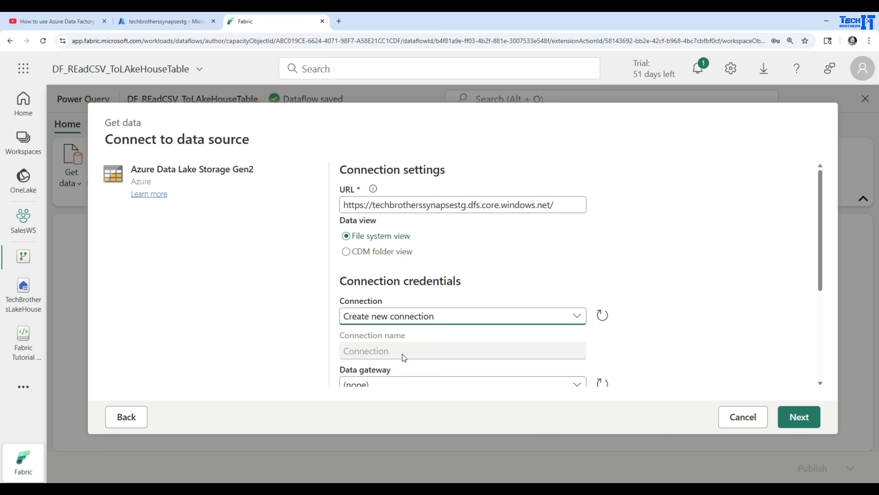
scroll(606, 303, "down", 5)
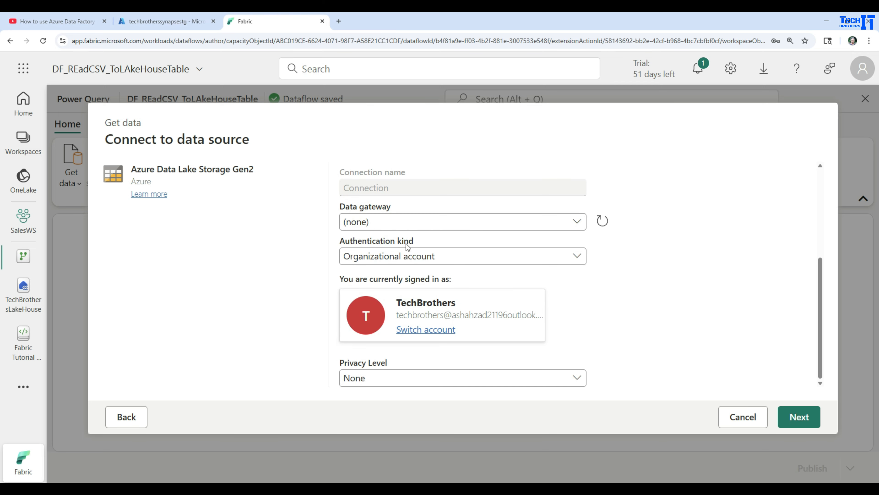
left_click(411, 260)
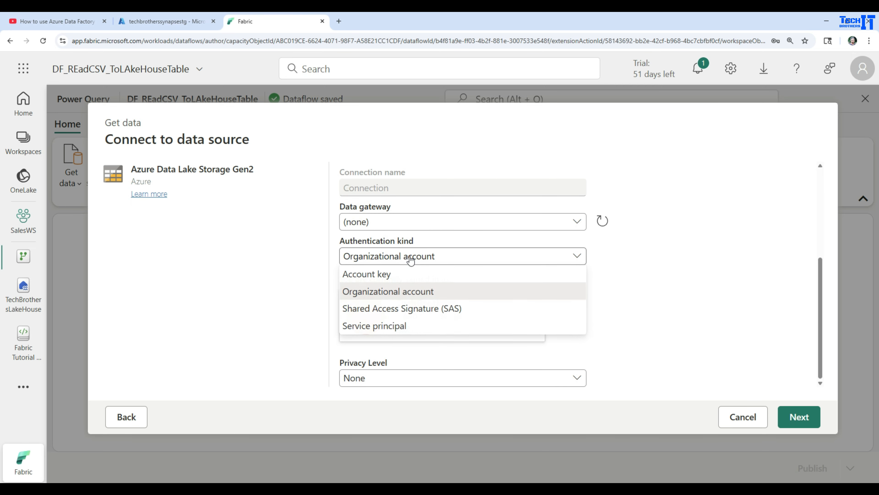
left_click(385, 277)
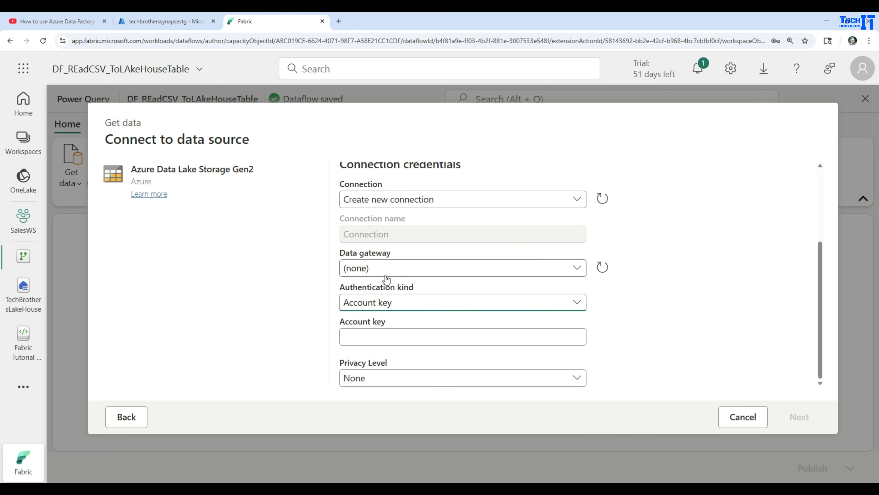
left_click(385, 335)
Step: Switch to the Azure portal, open the storage account's access keys, reveal the key1 key and copy it
left_click(179, 21)
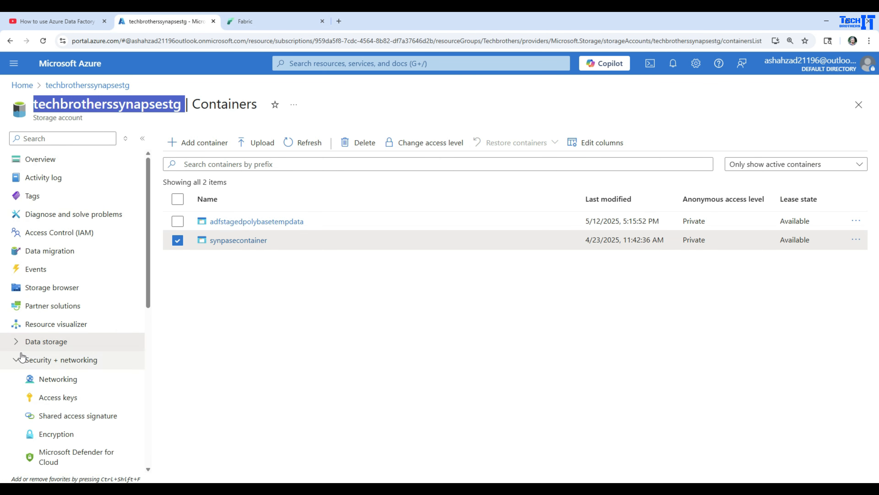
left_click(64, 360)
left_click(44, 360)
left_click(59, 399)
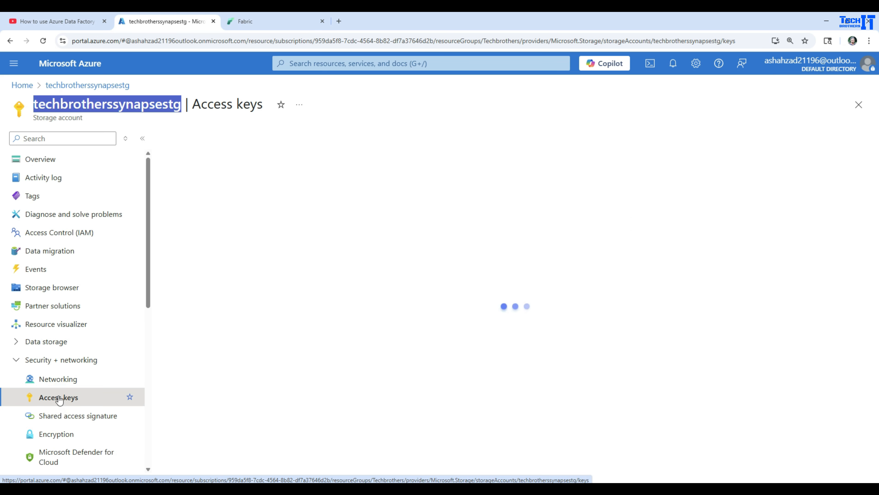
left_click(483, 321)
left_click(447, 322)
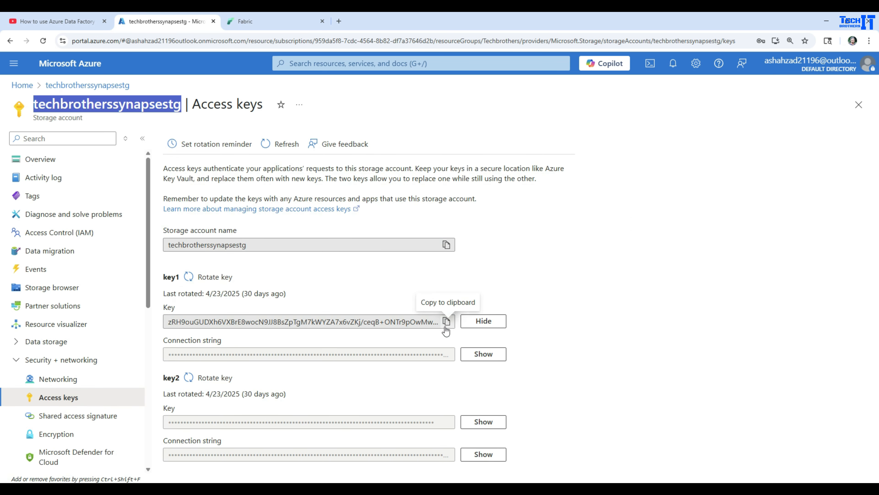
Step: Return to Fabric, paste the storage account key, leave the privacy level at None and connect to the data source
left_click(284, 22)
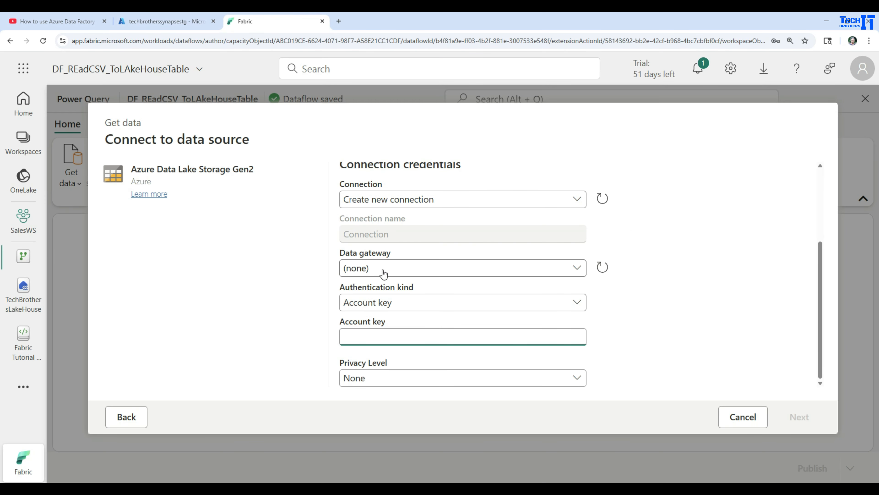
key("ctrl+v")
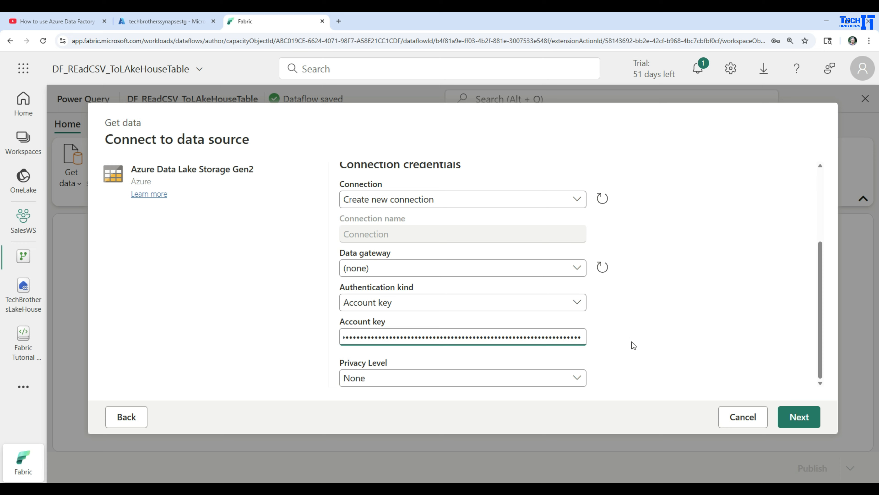
left_click(491, 381)
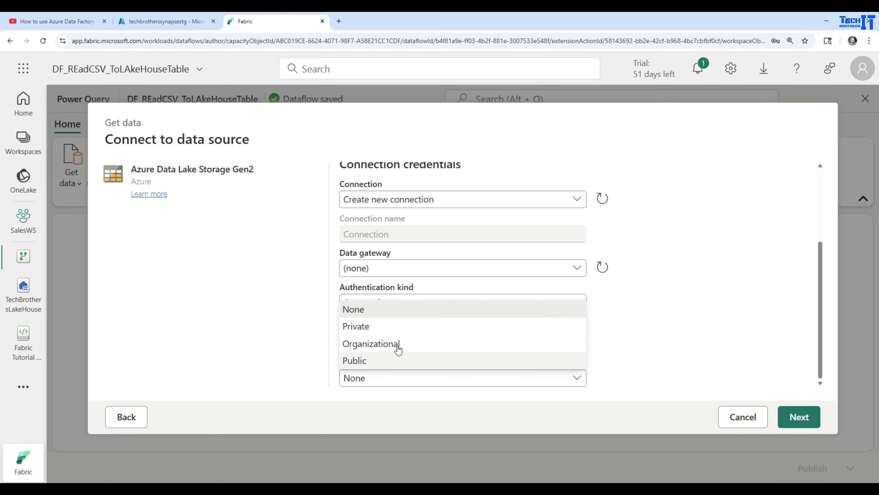
left_click(677, 337)
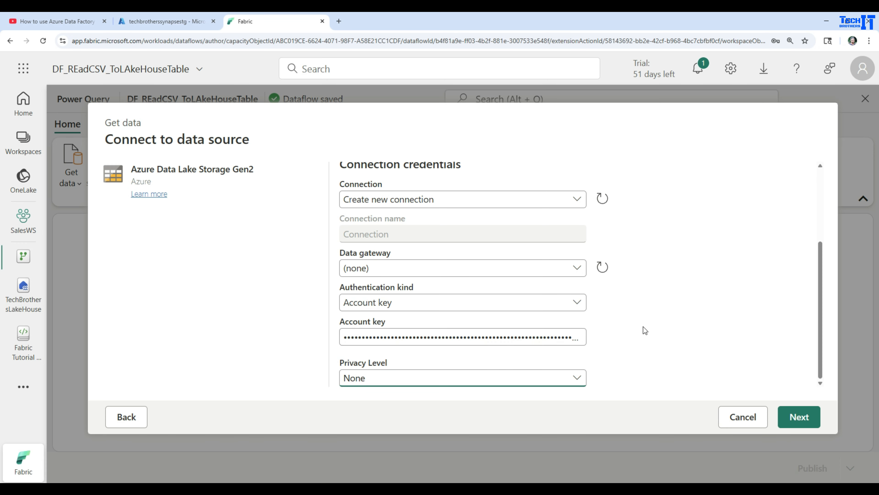
left_click(801, 417)
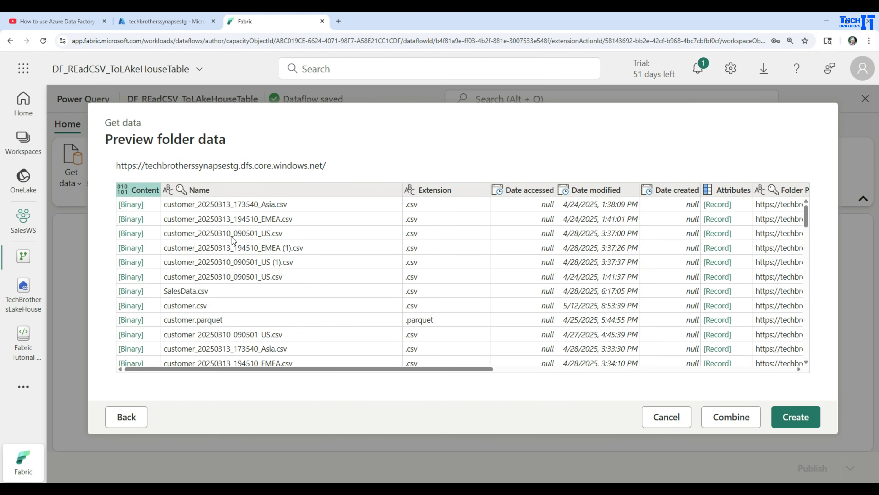
Step: Look through the files in the folder preview and create the query from the data lake listing
scroll(233, 239, "down", 10)
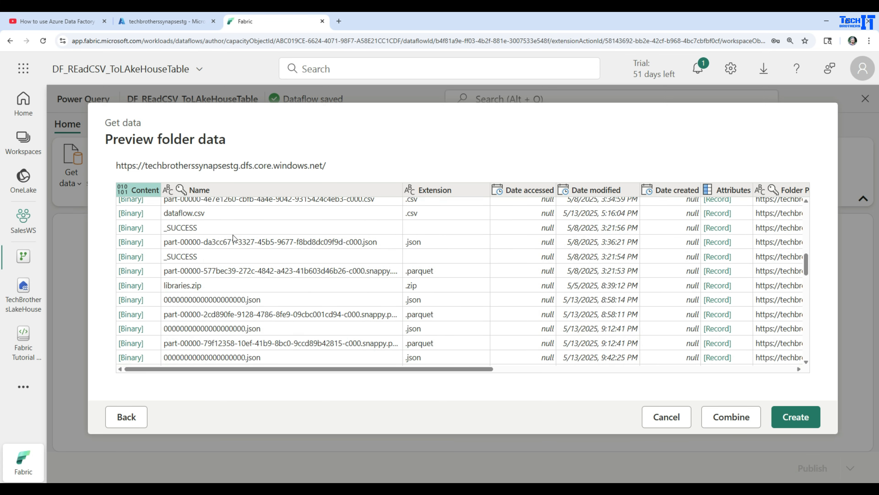
scroll(233, 240, "down", 5)
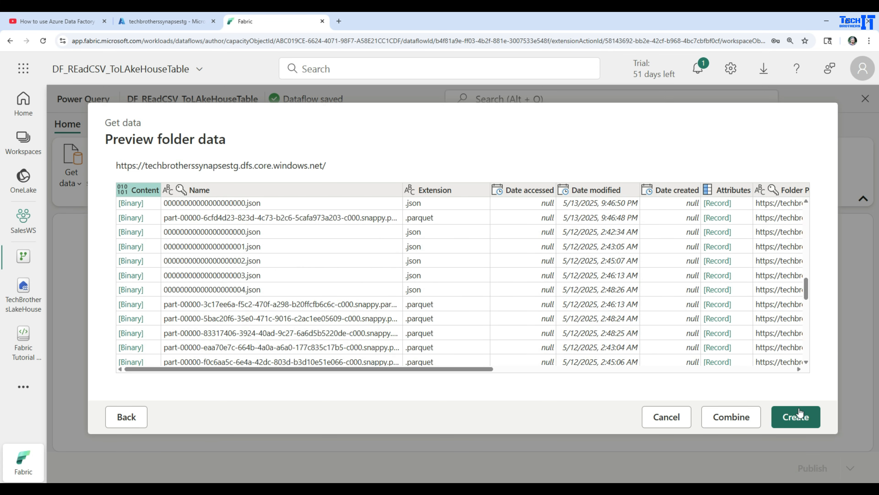
left_click(798, 415)
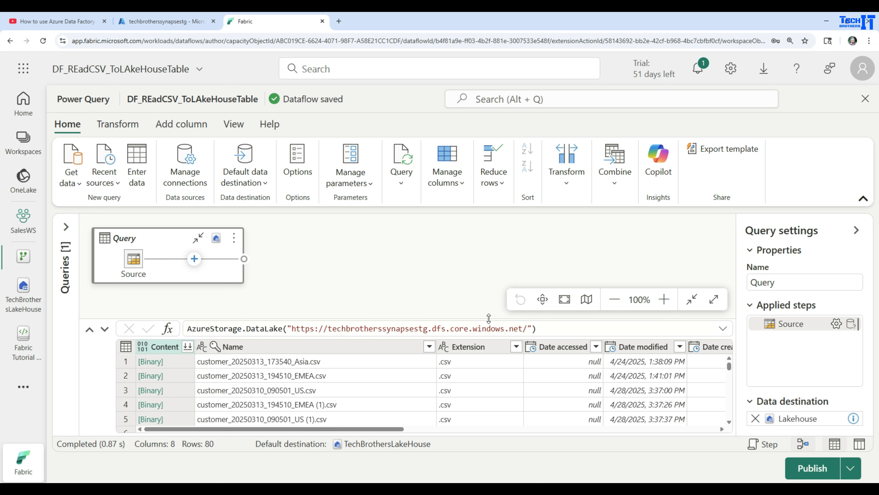
Step: Enlarge the data preview and load the binary content of sample_customers_dw.csv into the query
left_click_drag(489, 318, 486, 276)
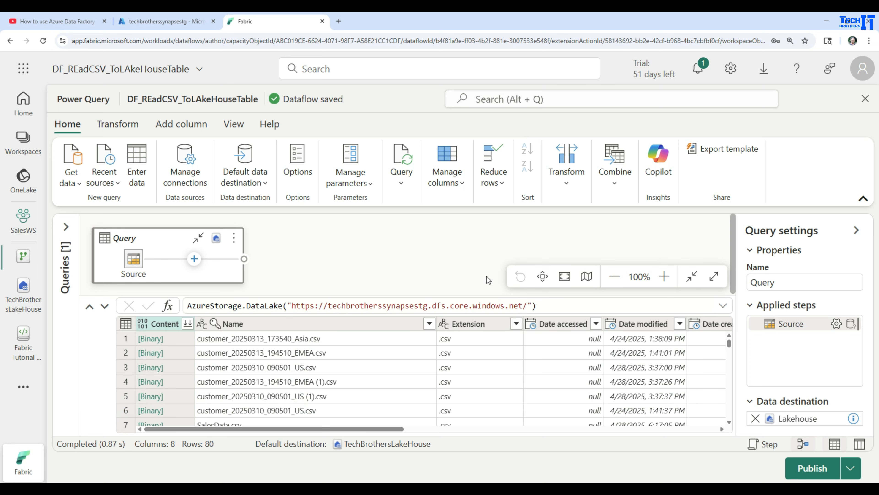
left_click(864, 199)
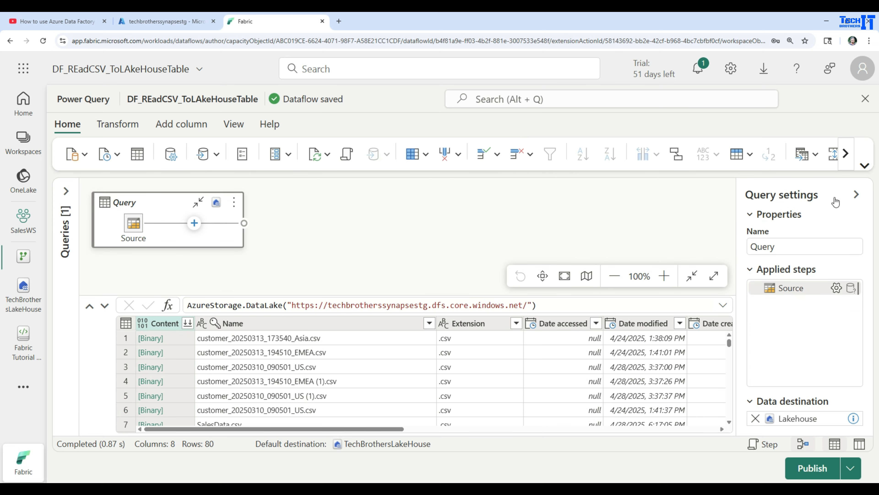
left_click_drag(363, 293, 372, 266)
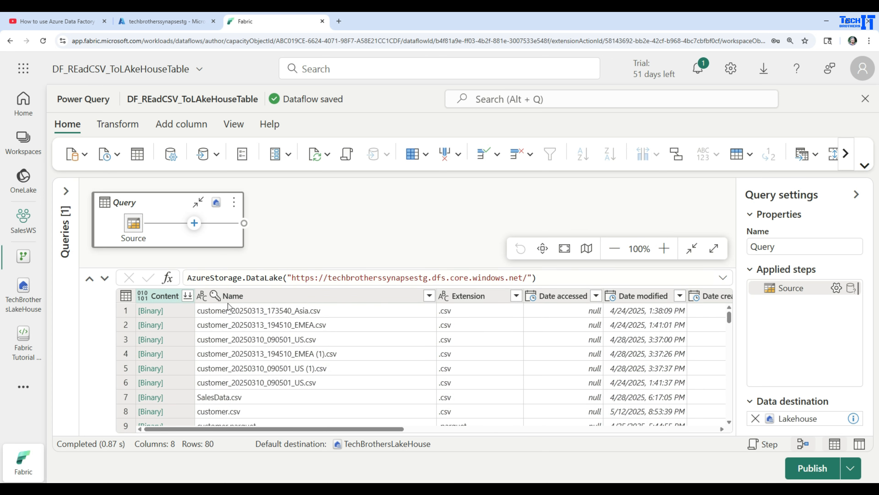
scroll(227, 362, "down", 4)
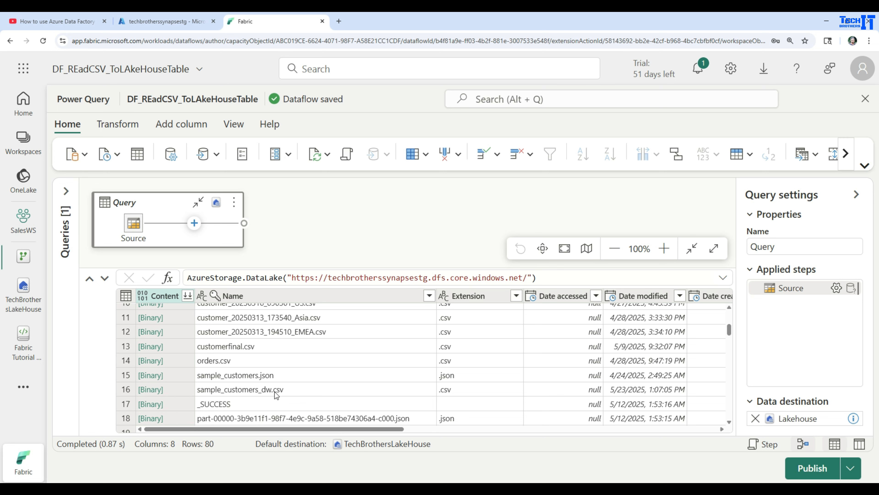
left_click(159, 393)
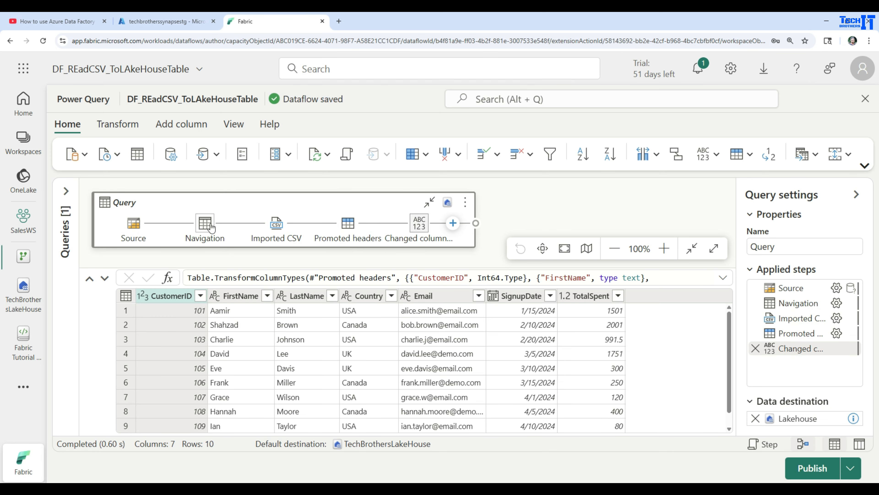
mouse_move(278, 231)
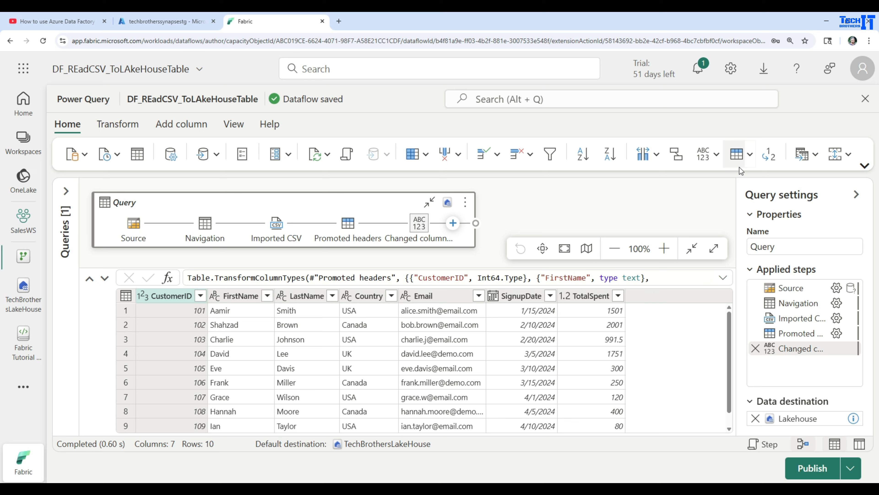
Step: Restore the full ribbon and start a custom column named FullName
left_click(864, 166)
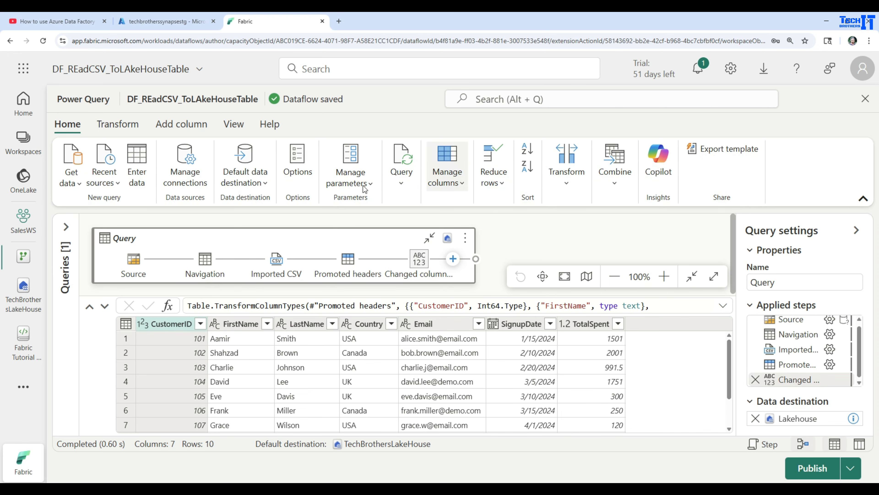
left_click(129, 128)
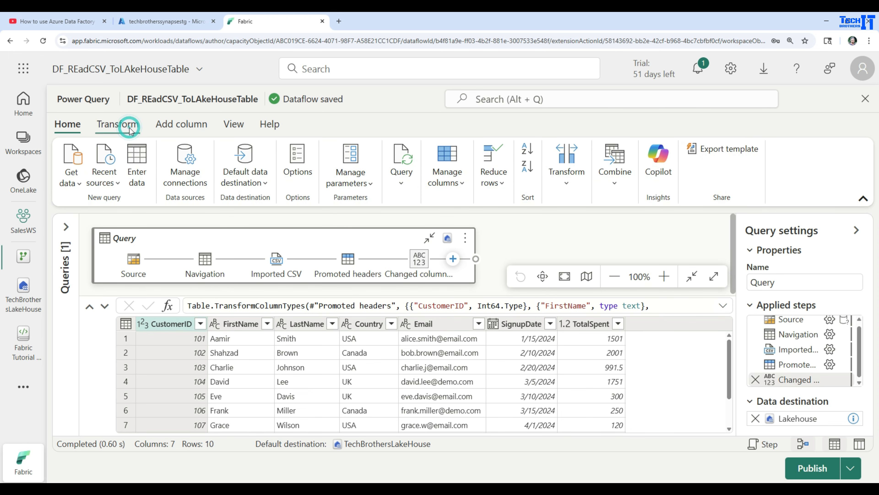
left_click(184, 127)
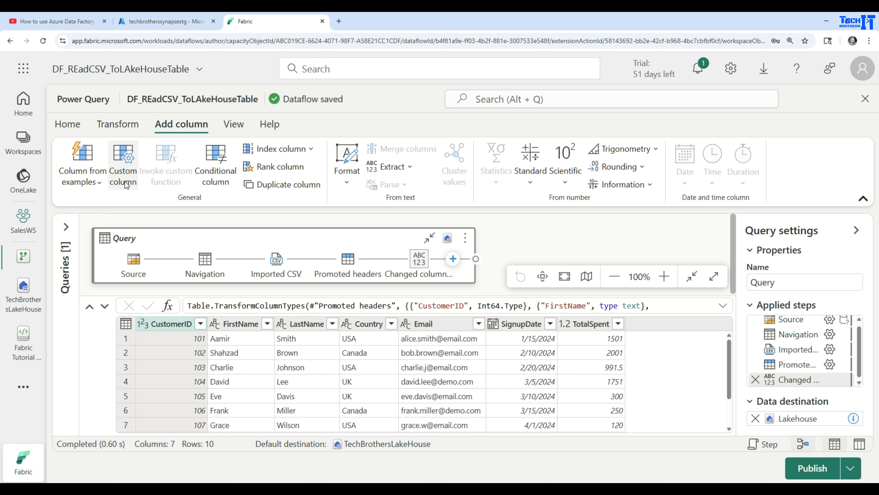
left_click(123, 170)
double_click(309, 190)
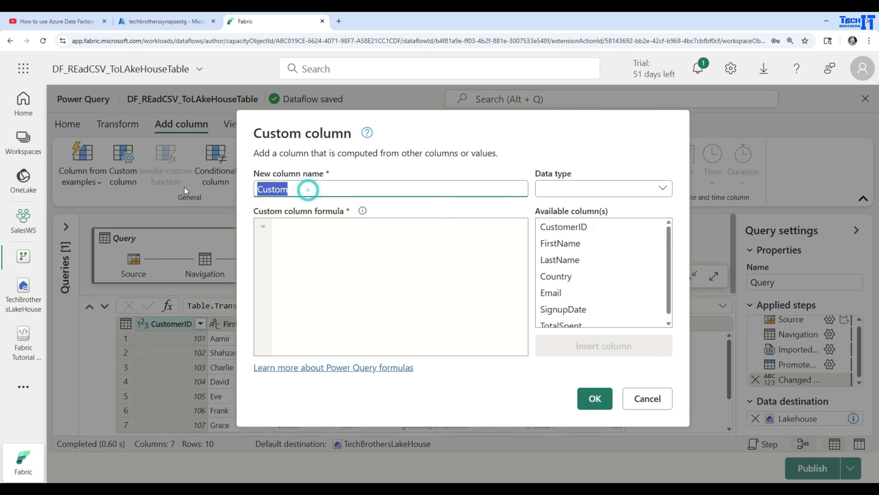
key("BackSpace")
type("FullName")
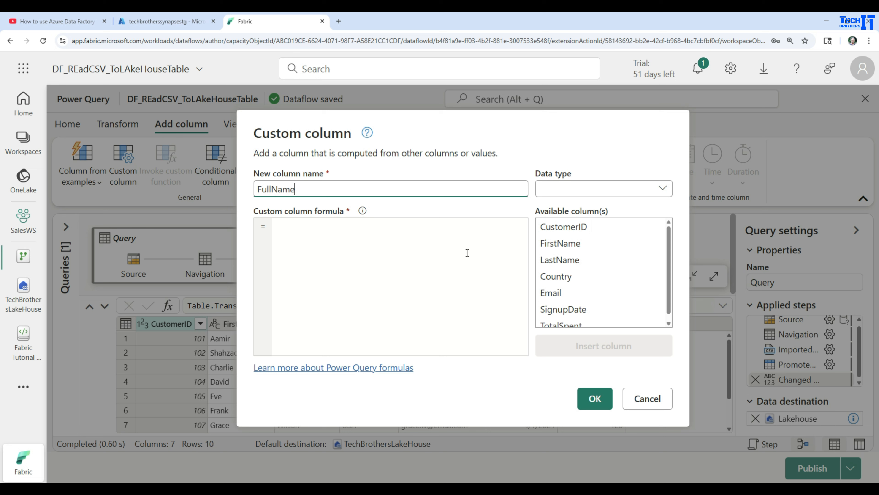
Step: Set the FullName formula to [FirstName]&" "&[LastName] and add the column to the query
left_click(551, 244)
left_click(581, 346)
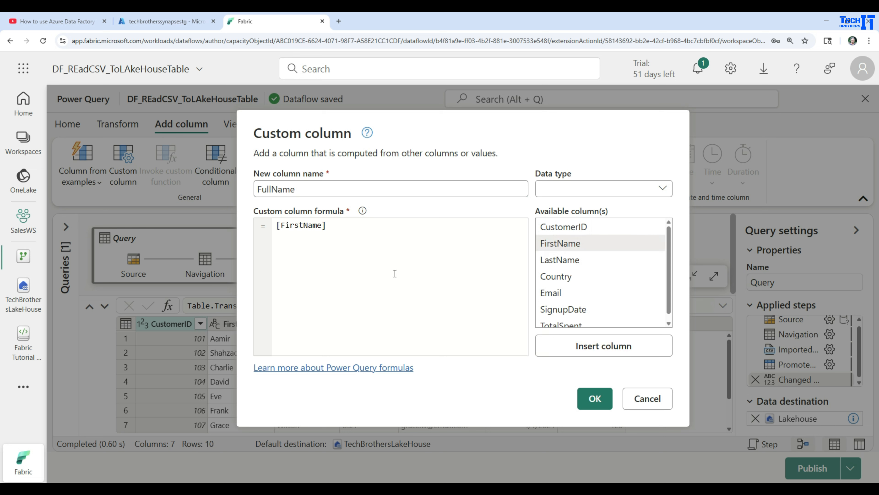
type("&\"")
left_click(395, 232)
type("&")
left_click(573, 264)
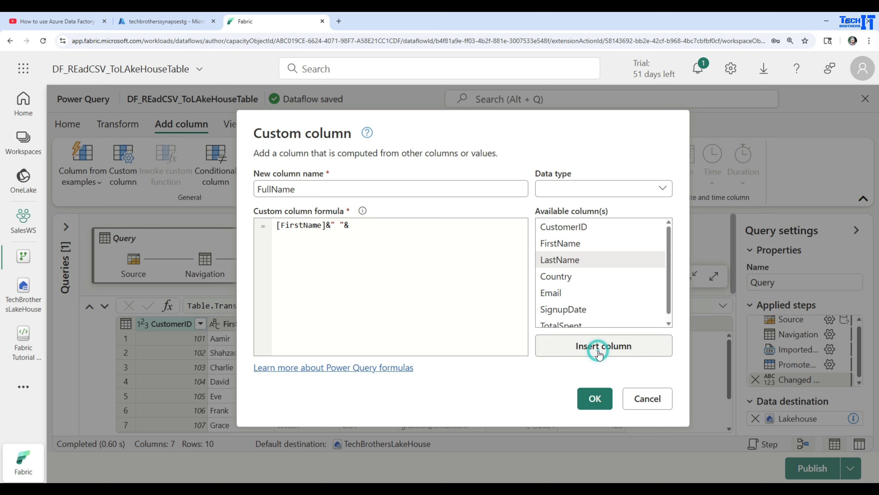
left_click(590, 346)
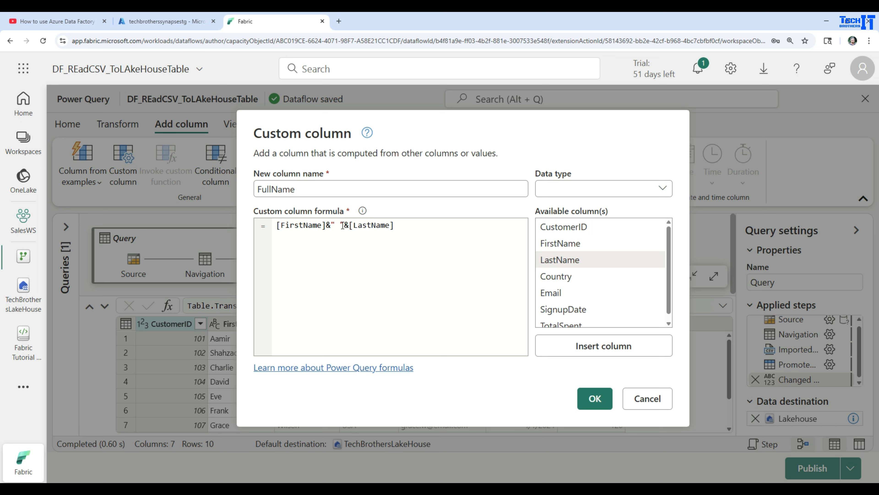
left_click_drag(341, 225, 337, 226)
left_click(381, 231)
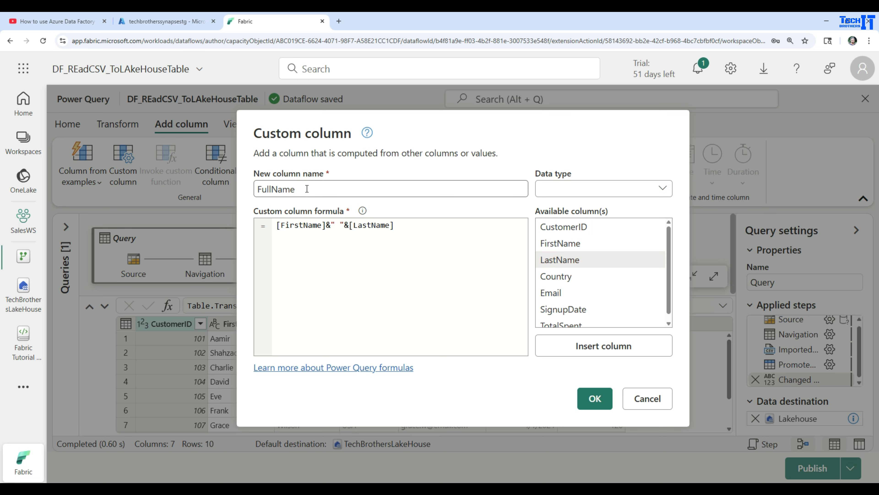
left_click(590, 395)
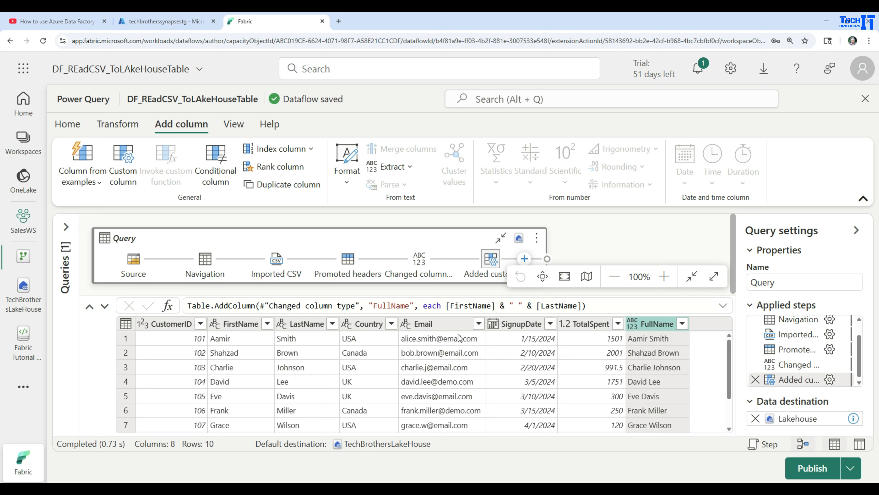
Step: Split the Email column by the custom delimiter @ at each occurrence into 2 columns
left_click(433, 328)
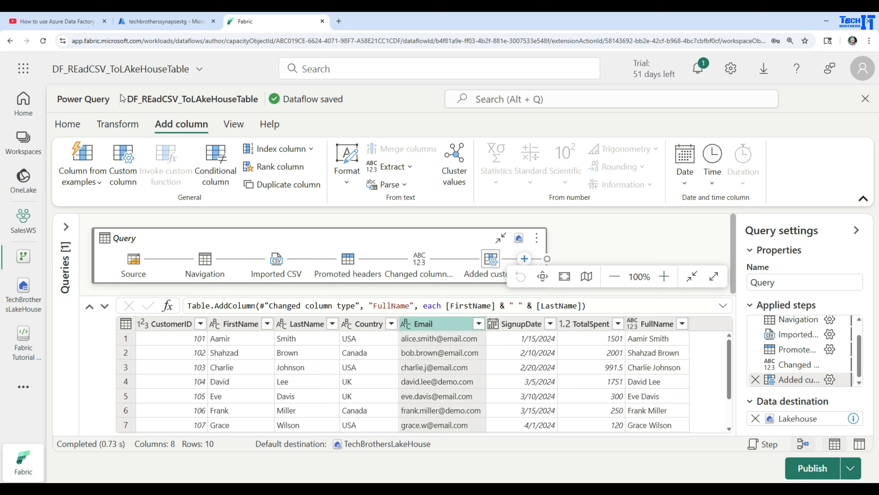
left_click(125, 128)
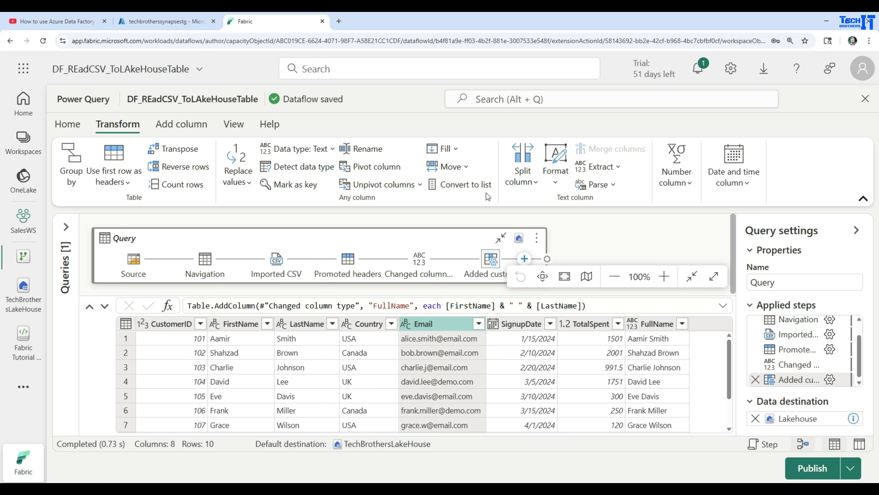
left_click(532, 183)
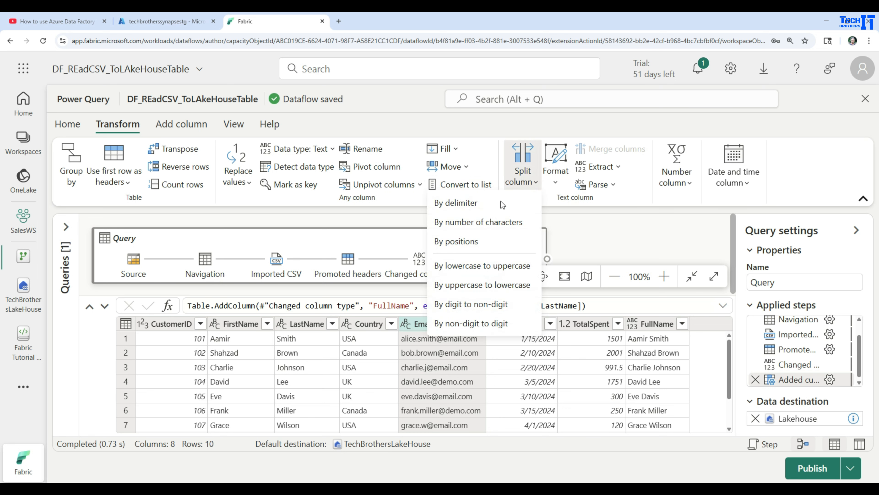
left_click(468, 207)
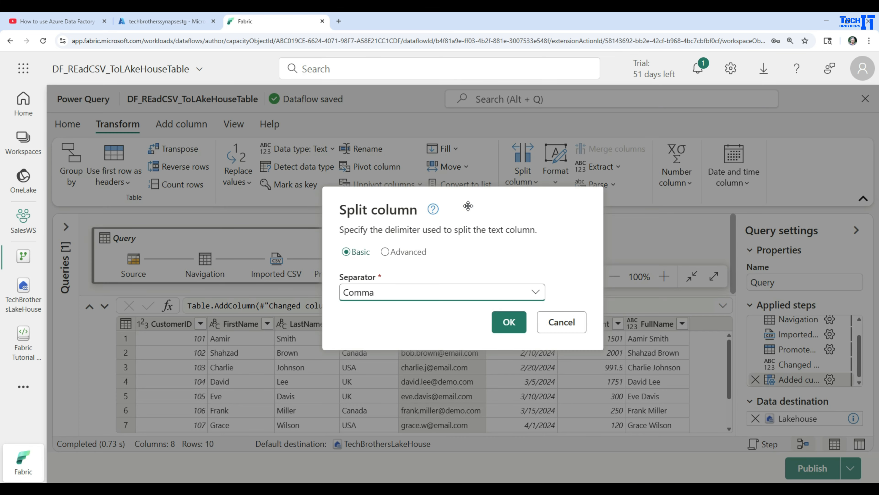
left_click(395, 292)
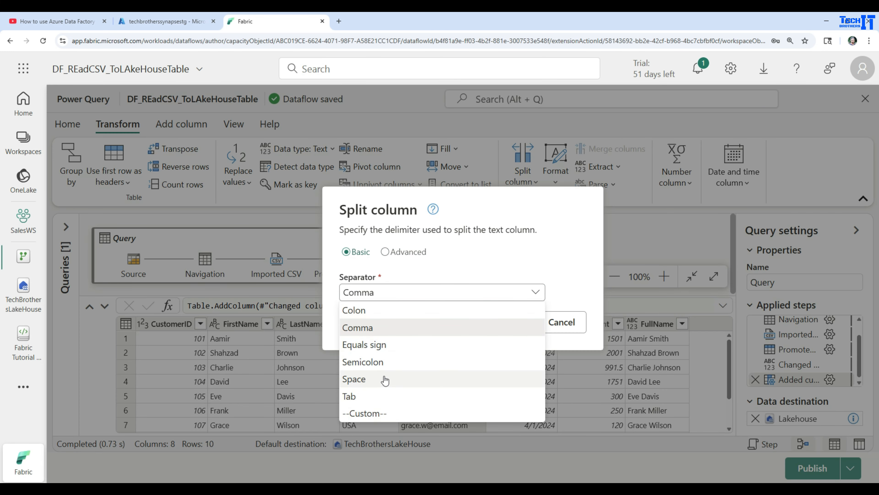
left_click(386, 251)
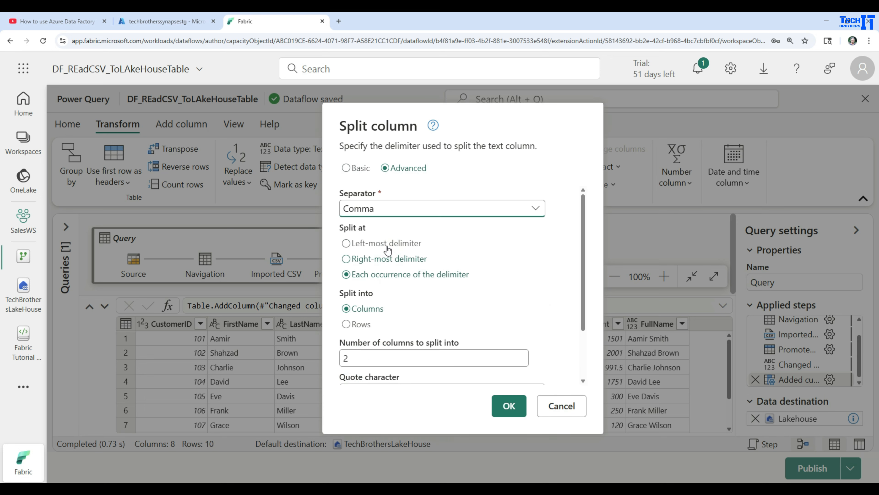
left_click(401, 209)
left_click(357, 329)
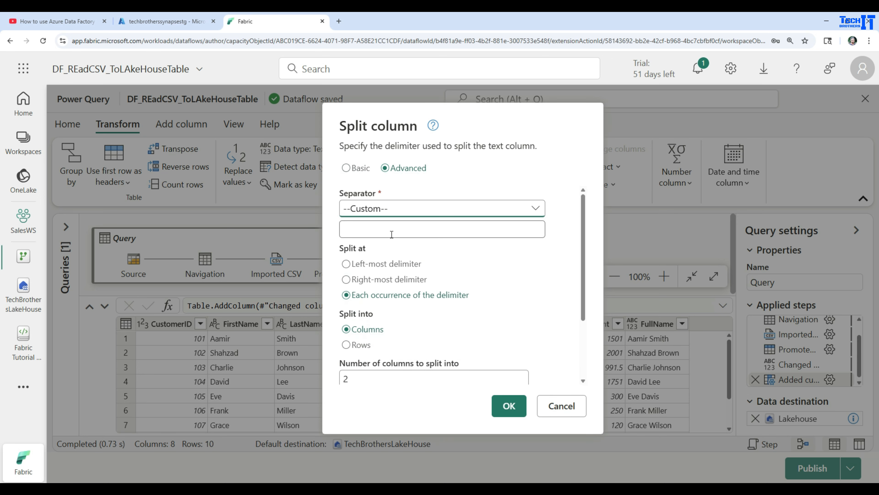
left_click(390, 228)
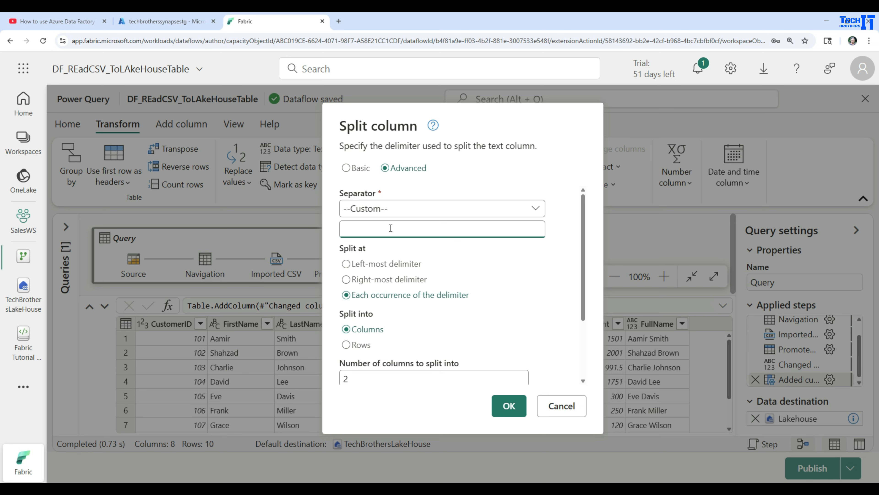
type("@")
scroll(473, 286, "down", 3)
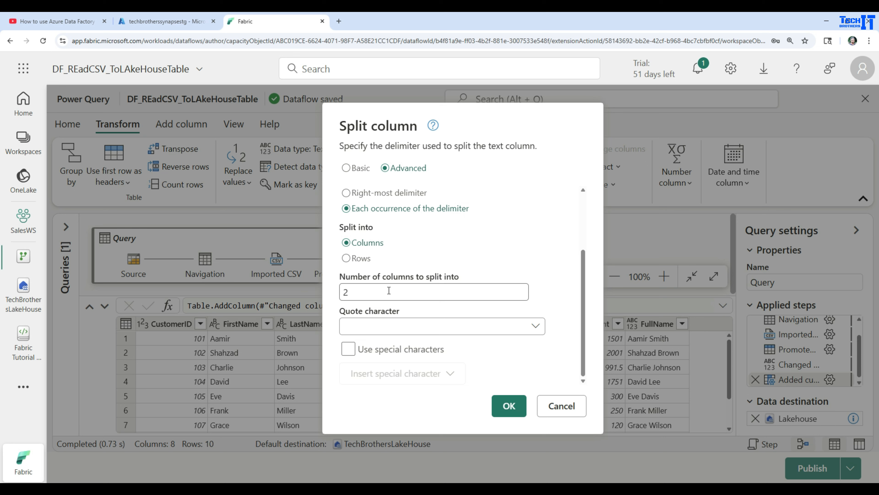
left_click(508, 408)
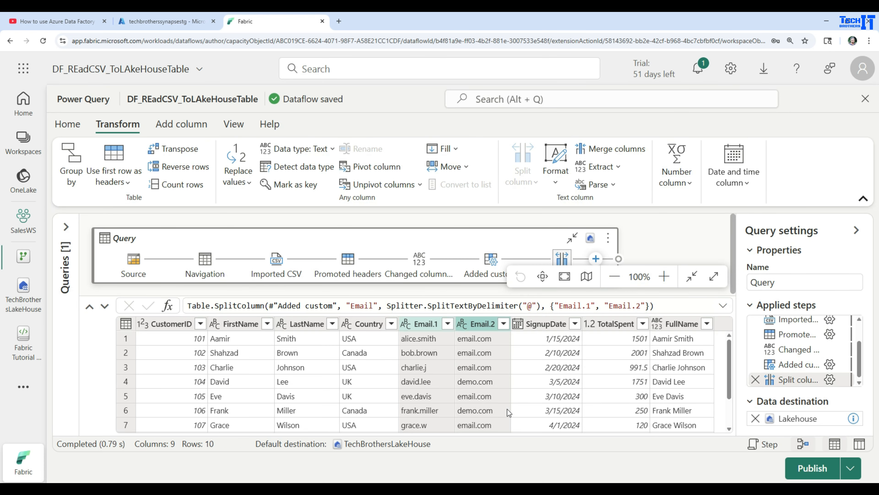
Step: Rename the two split email columns as EmailName and DomainName
double_click(426, 324)
type("EmailName")
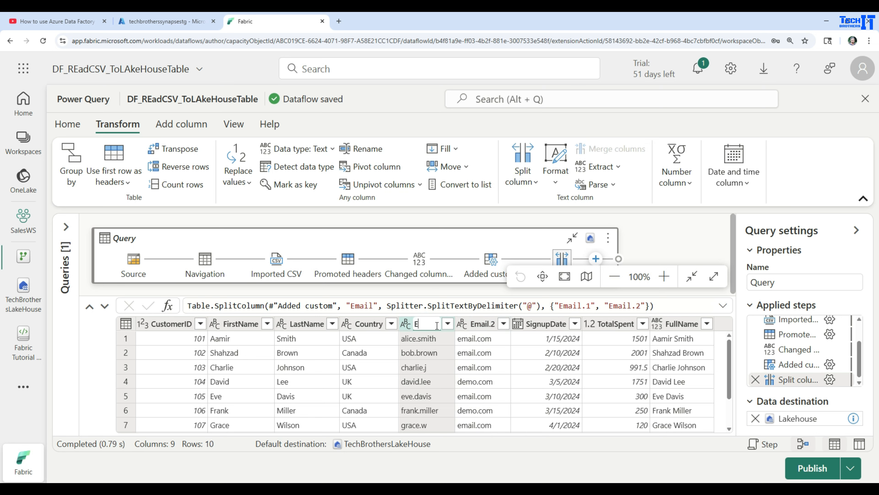
key("Return")
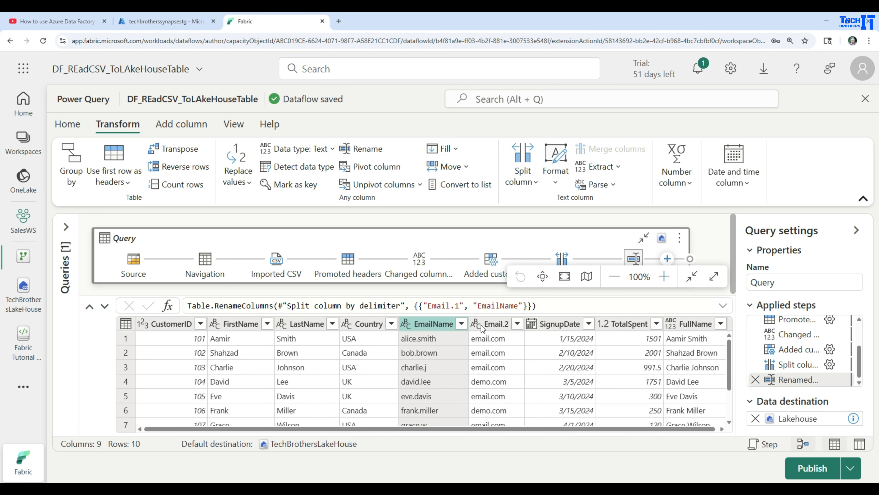
double_click(497, 327)
type("DomainName")
key("Return")
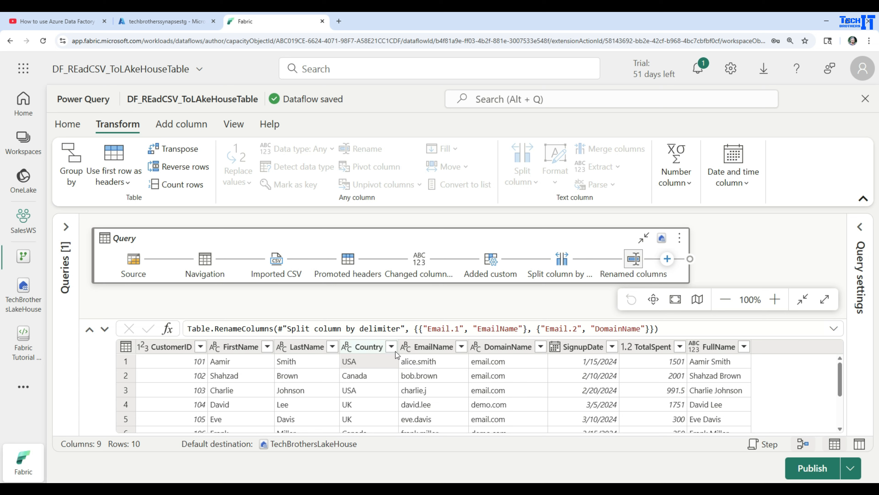
Step: Filter the Country column to keep only the USA rows
left_click(391, 346)
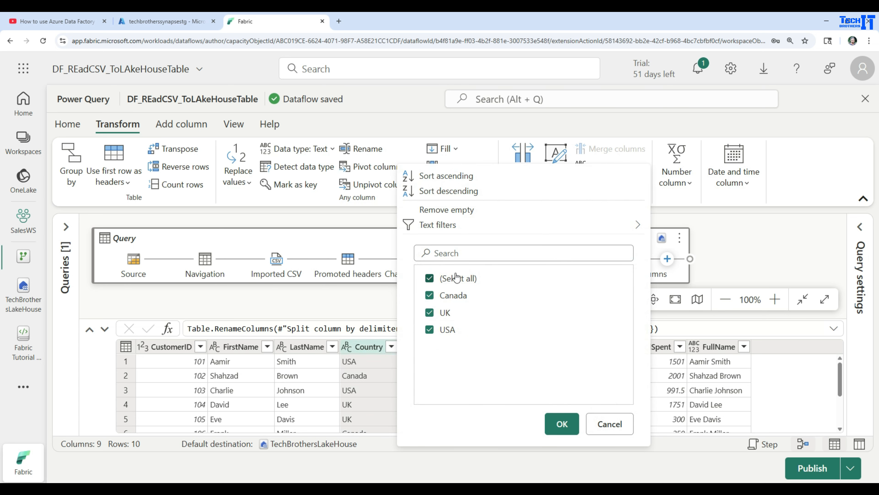
left_click(429, 279)
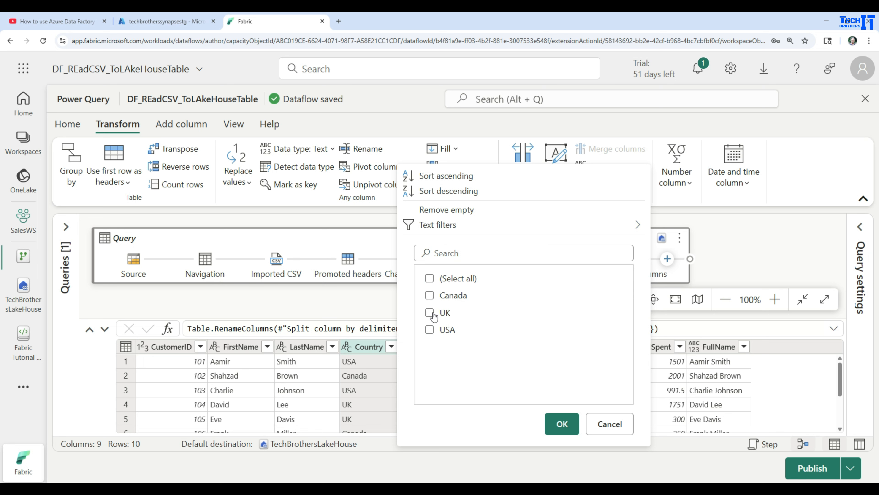
left_click(429, 329)
left_click(569, 430)
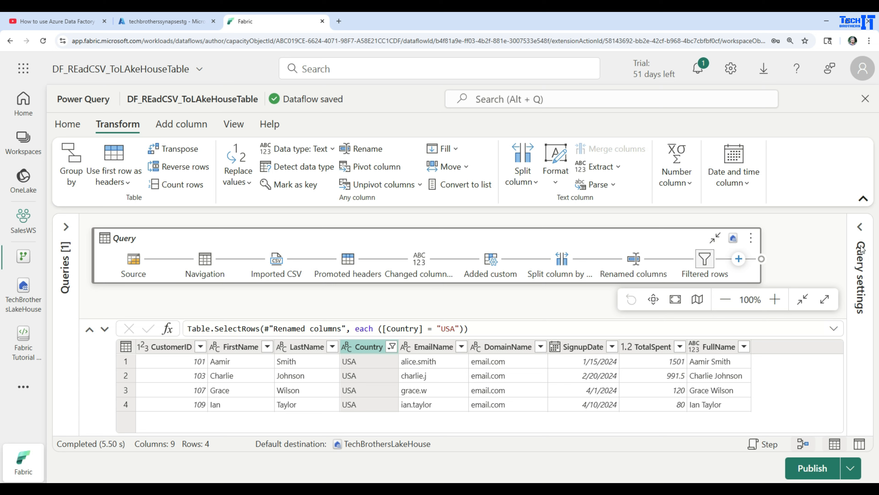
Step: Check the default destination details of TechBrothersLakeHouse and remove the query's current data destination
left_click(861, 231)
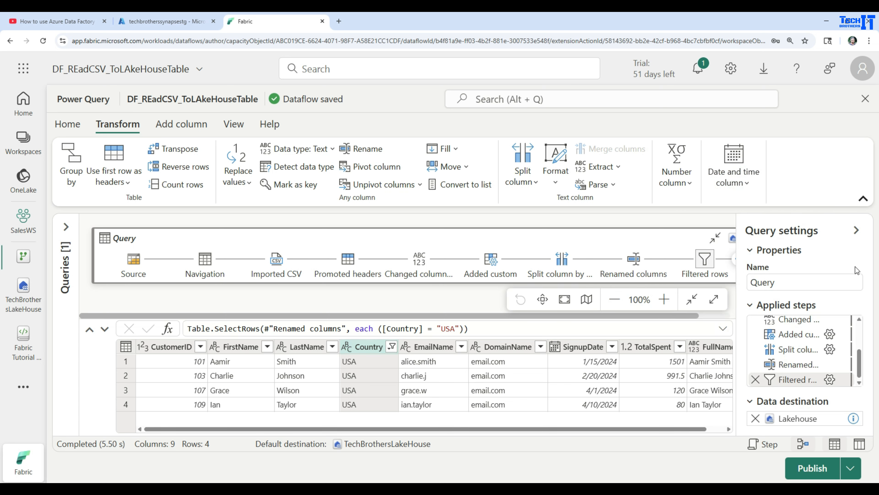
left_click(373, 443)
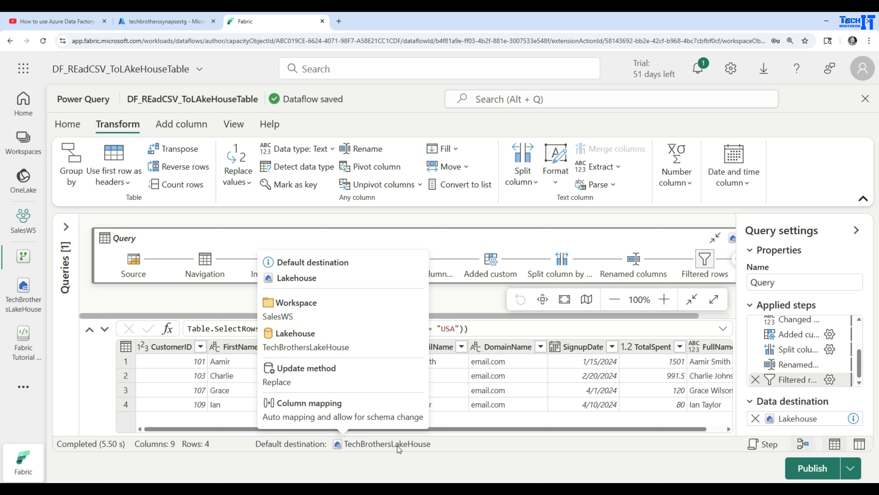
mouse_move(332, 445)
left_click(756, 418)
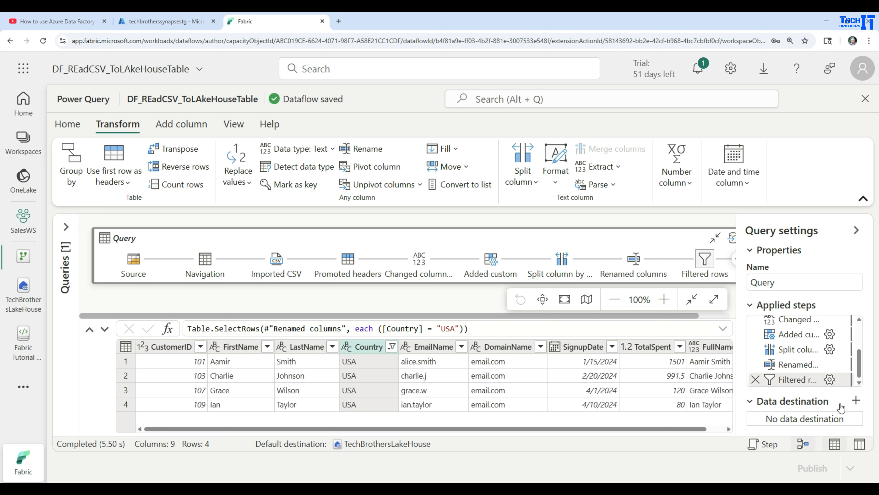
Step: Add a new Lakehouse data destination to the query using the Lakehouse (none) connection
left_click(858, 402)
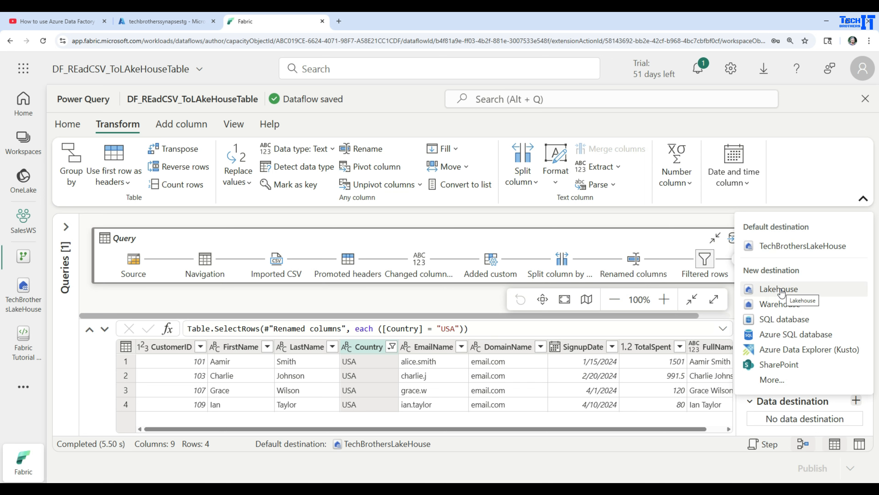
left_click(793, 289)
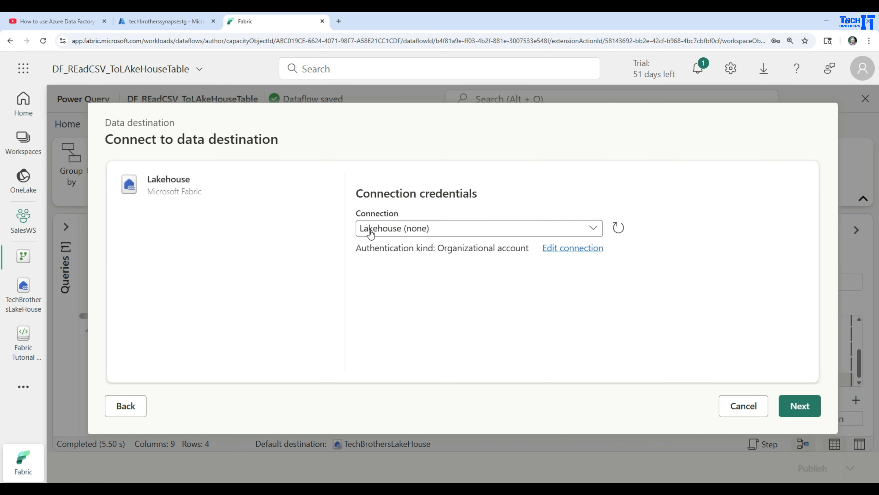
left_click(803, 406)
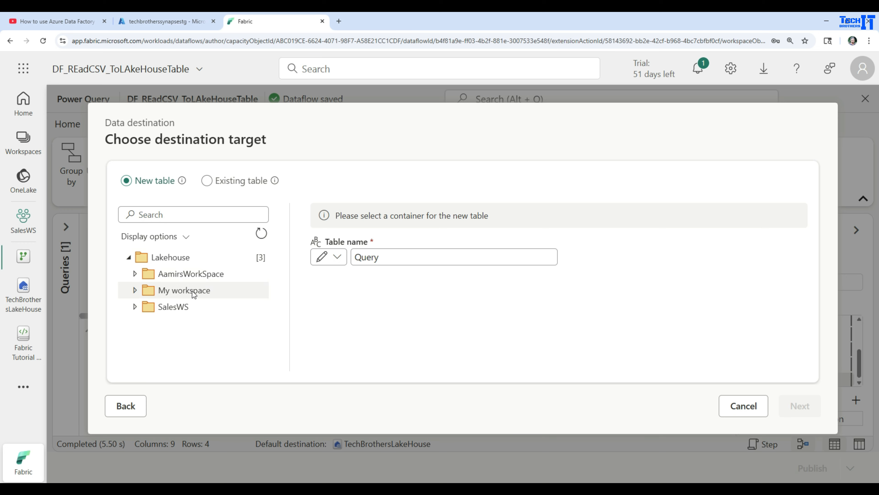
Step: Target a new table named DataFlow in TechBrothersLakeHouse of the SalesWS workspace
left_click(135, 307)
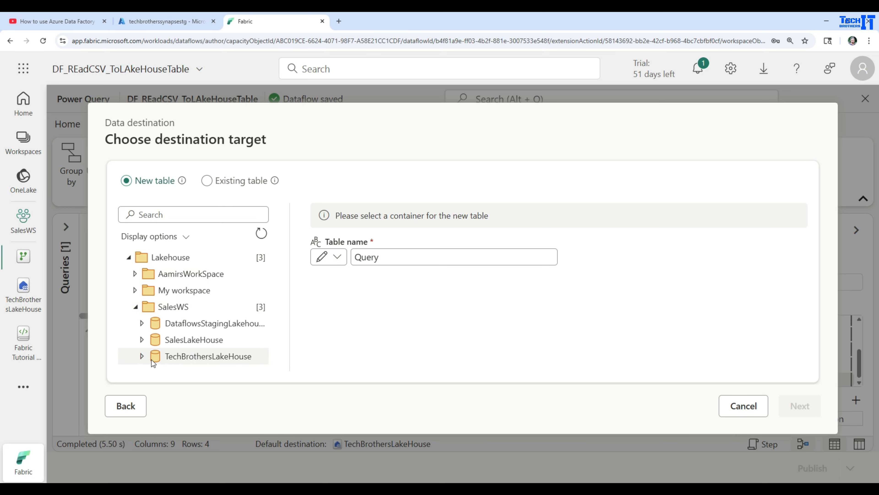
left_click(143, 356)
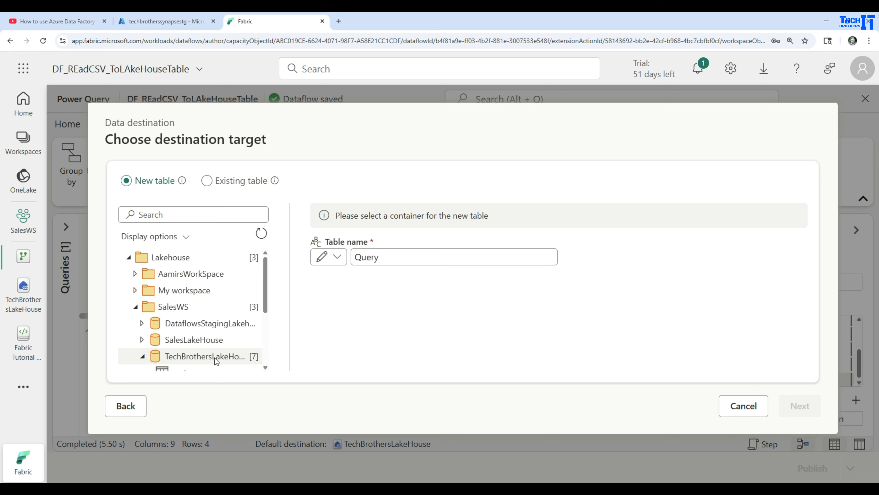
left_click(203, 267)
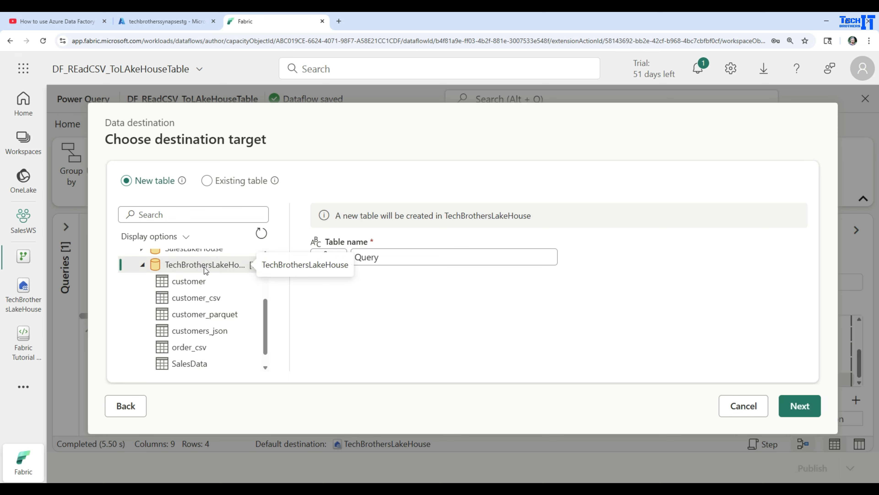
left_click_drag(433, 259, 348, 258)
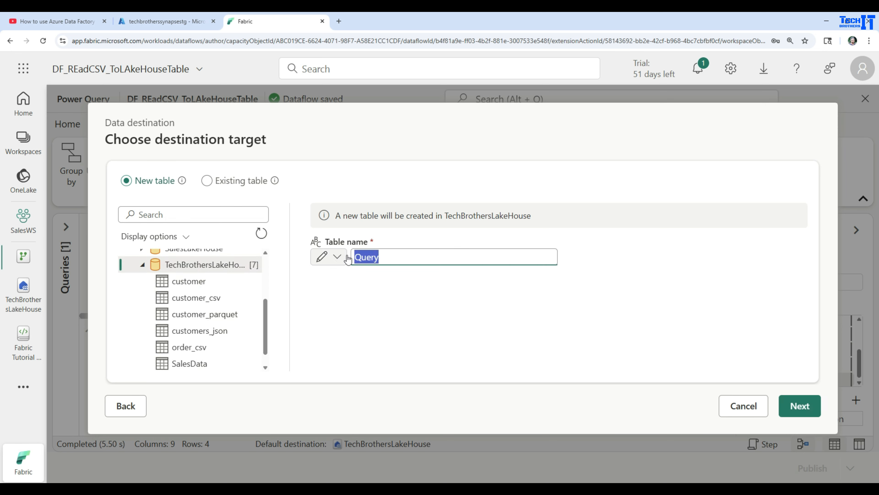
key("BackSpace")
type("DataFlow")
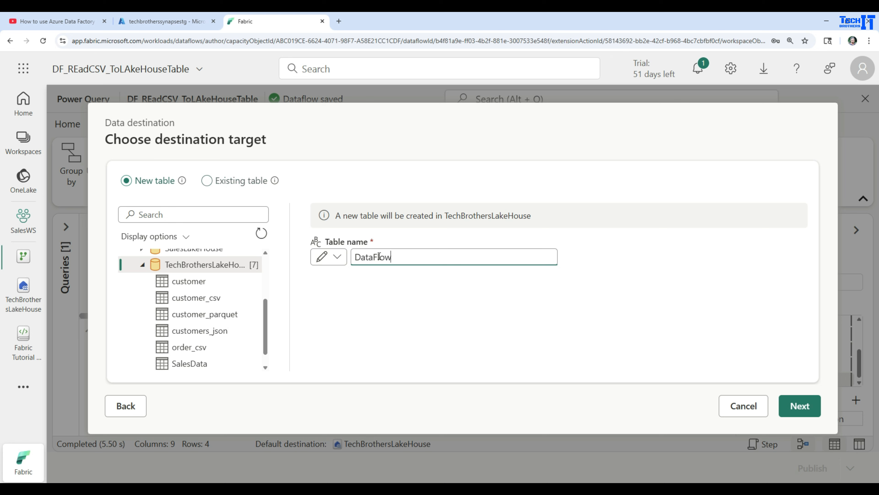
left_click(209, 181)
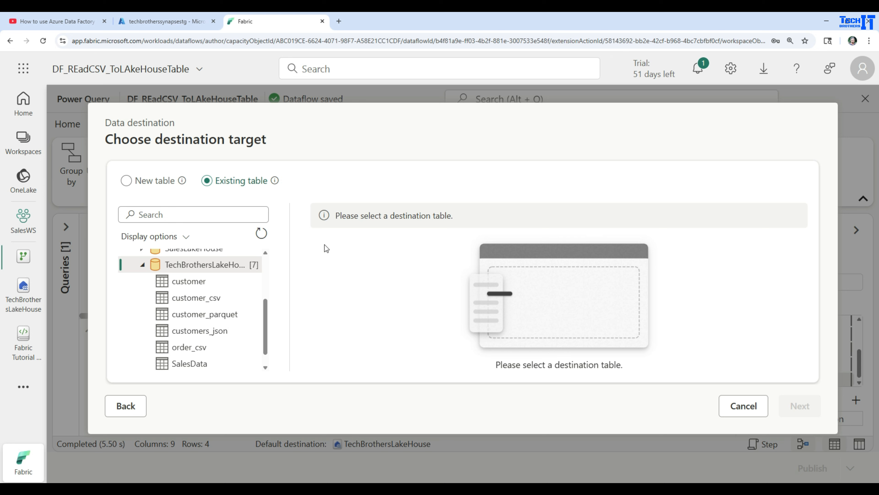
left_click(127, 180)
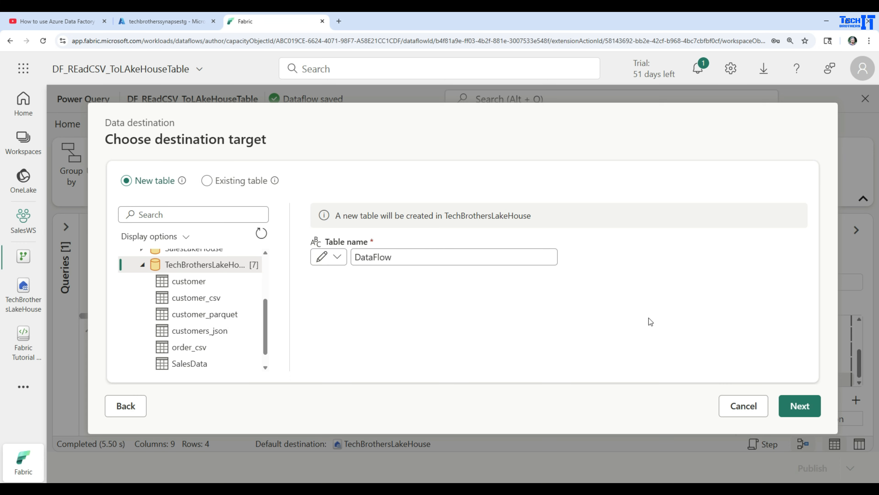
Step: Review the automatic column mapping, save the destination settings and publish the dataflow
left_click(800, 406)
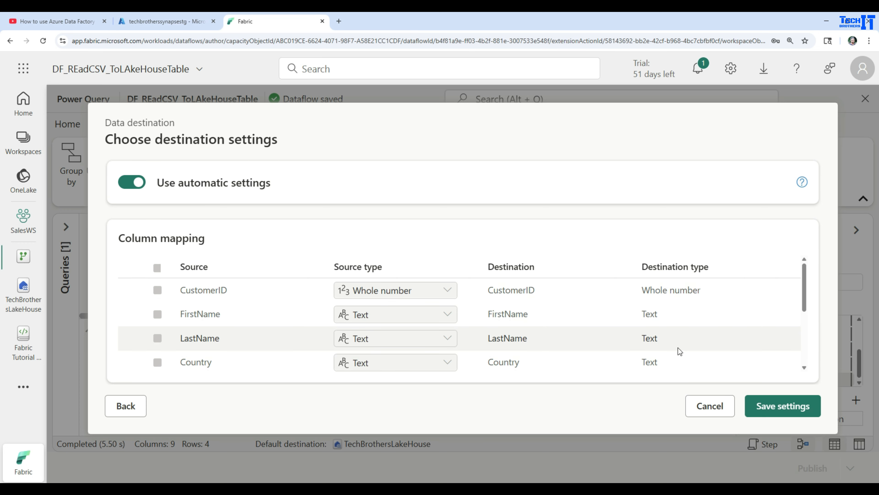
scroll(679, 348, "down", 5)
scroll(679, 348, "up", 5)
left_click(782, 413)
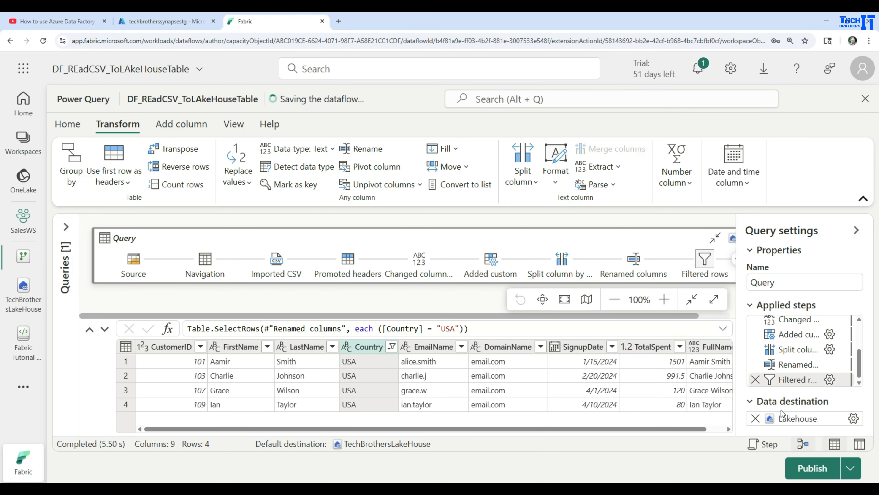
left_click(812, 468)
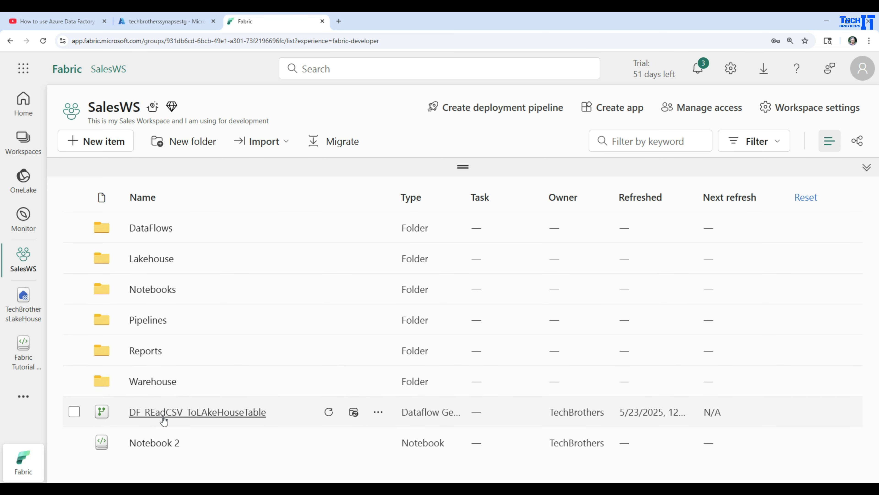
Step: Open TechBrothersLakeHouse and view the rows of the DataFlow table
left_click(21, 314)
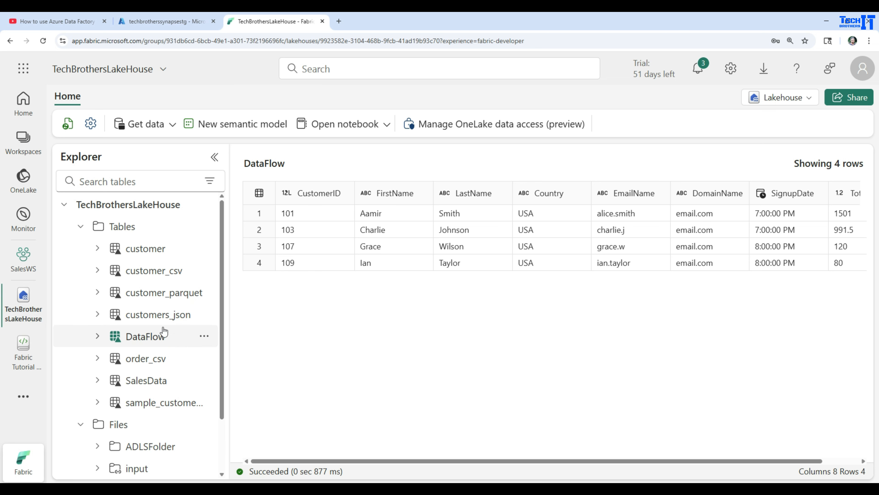
left_click(204, 226)
left_click(242, 333)
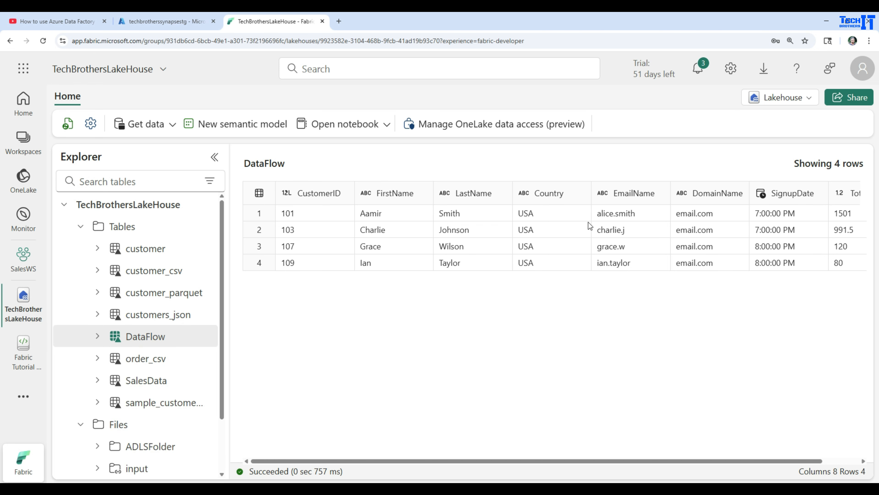
Step: Open the refresh schedule settings of the DF_REadCSV_ToLAkeHouseTable dataflow in the SalesWS workspace
left_click(24, 259)
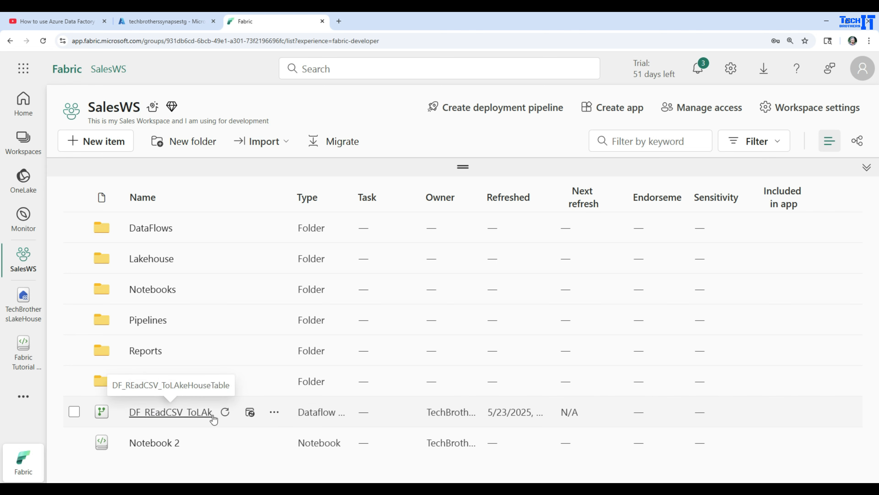
left_click(226, 413)
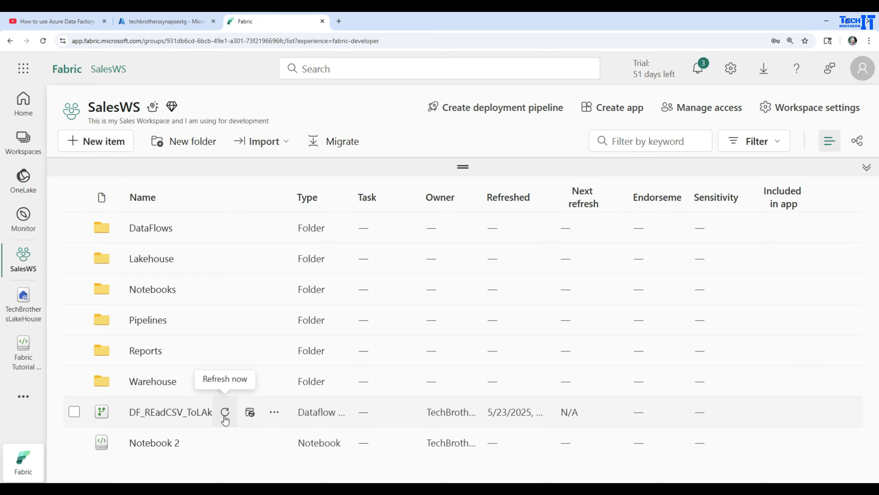
left_click(250, 413)
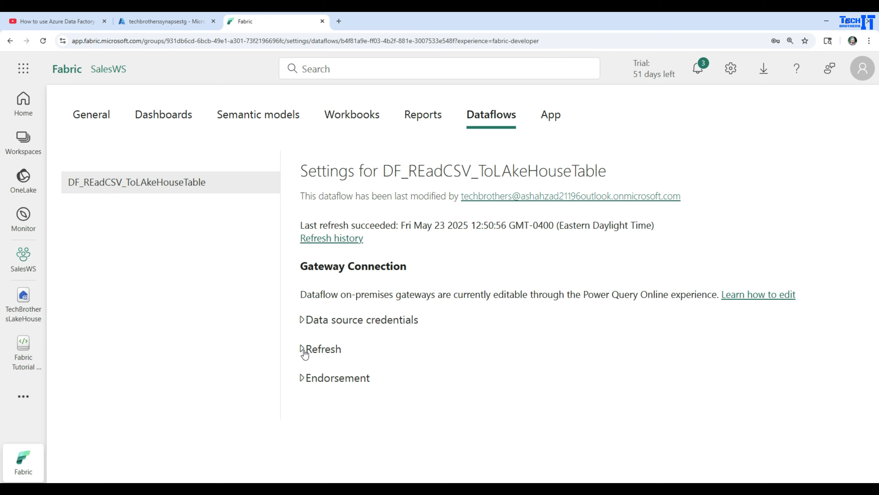
left_click(319, 353)
scroll(381, 312, "down", 5)
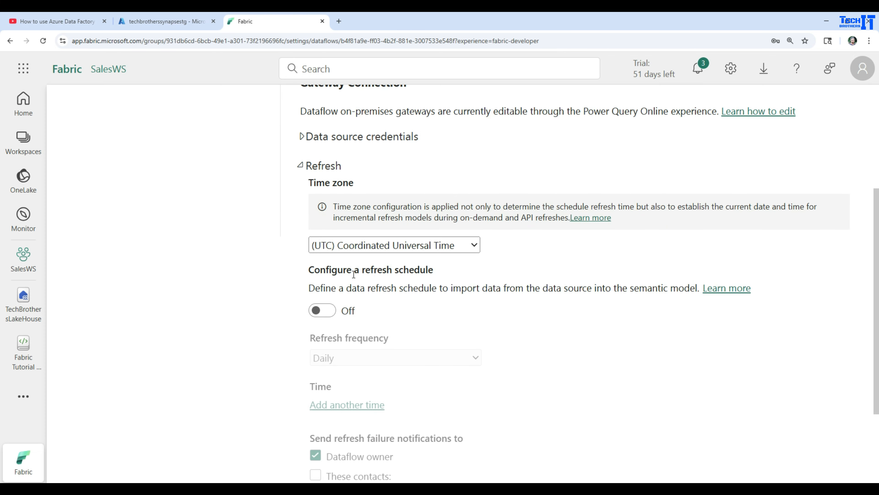
Step: Turn on the dataflow's refresh schedule with a Daily frequency and add a 1:00 AM refresh time
left_click(322, 310)
left_click(363, 358)
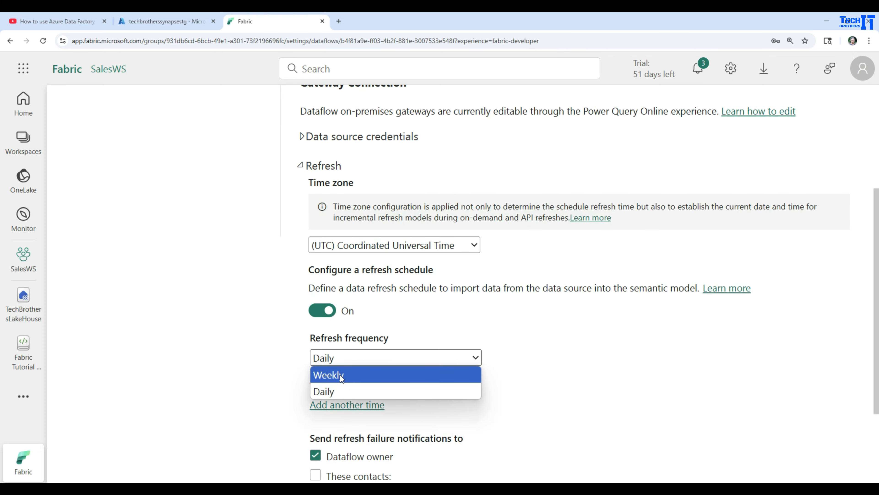
left_click(403, 319)
left_click(370, 359)
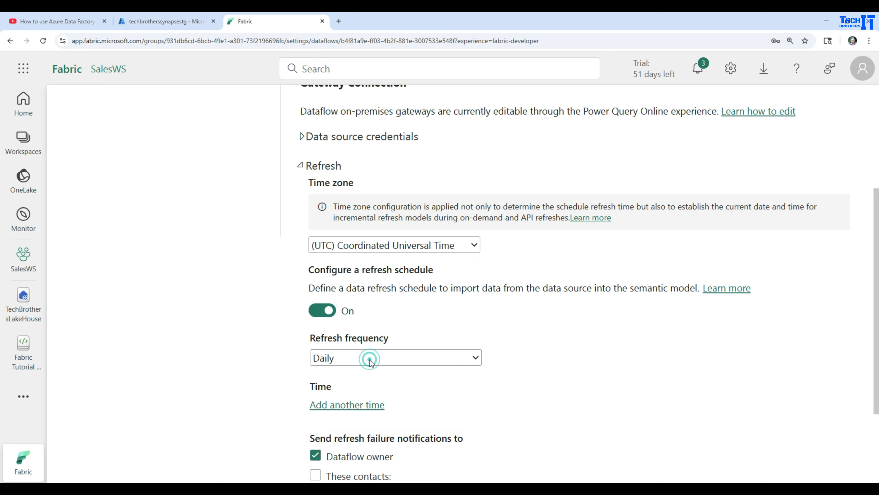
left_click(427, 329)
left_click(355, 405)
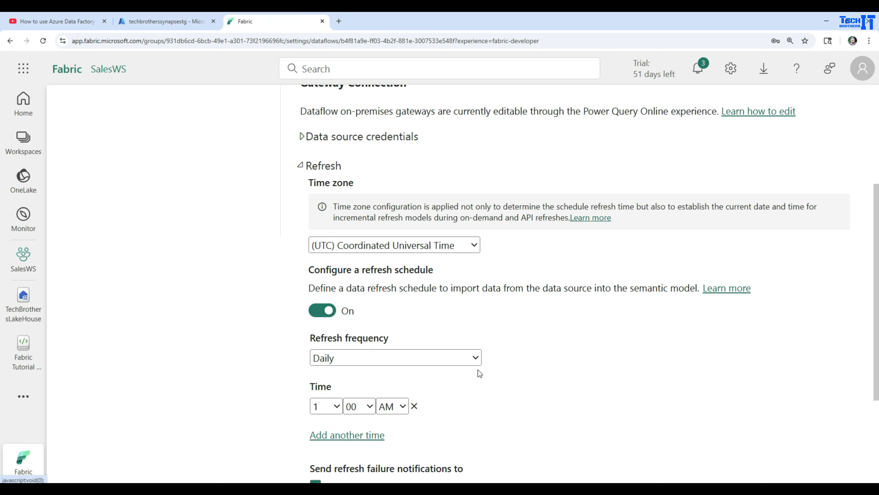
Step: Add a second refresh time at 1:00 AM and discard the dataflow's schedule changes
scroll(479, 374, "down", 4)
left_click(326, 251)
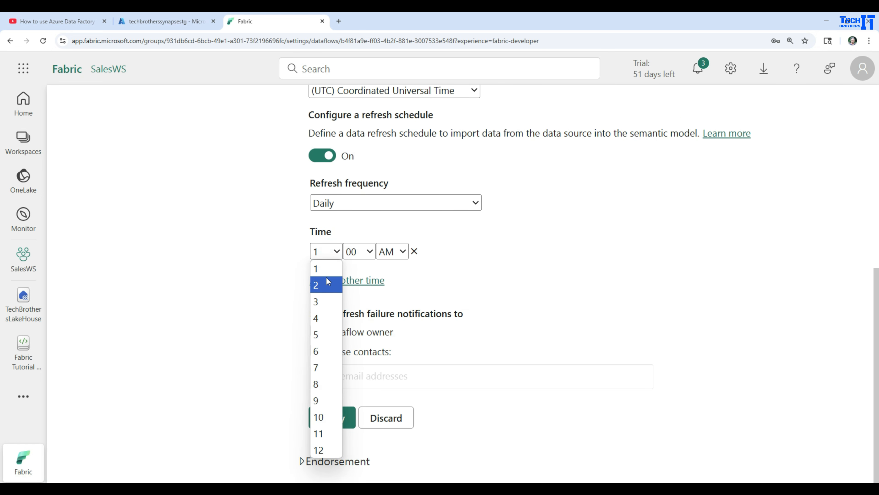
left_click(328, 280)
left_click(334, 280)
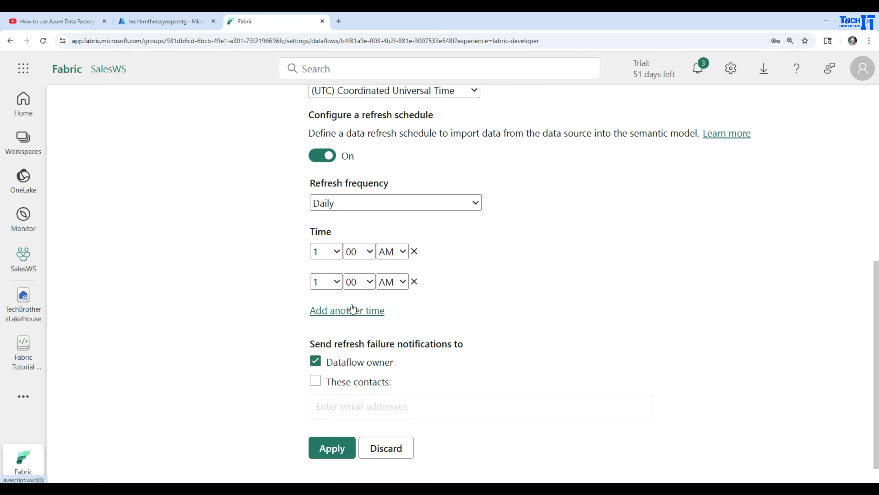
left_click(405, 449)
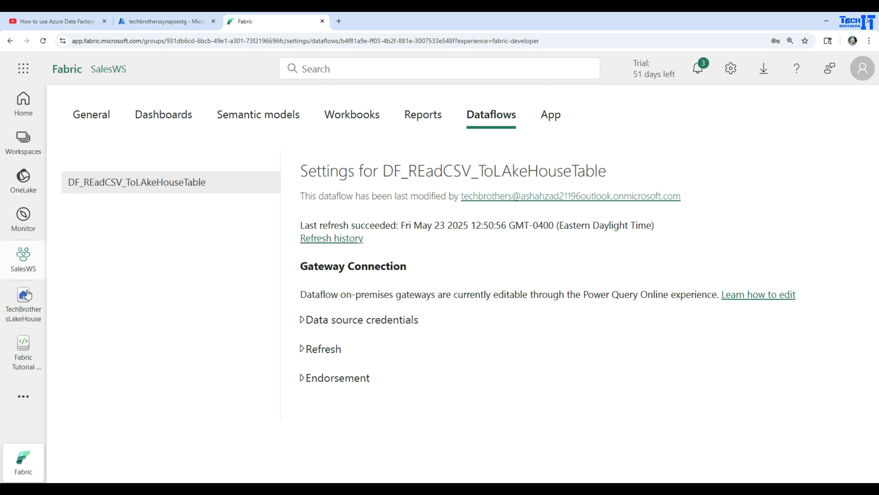
Step: Create a new data pipeline in the SalesWS workspace, keeping the default name
left_click(23, 262)
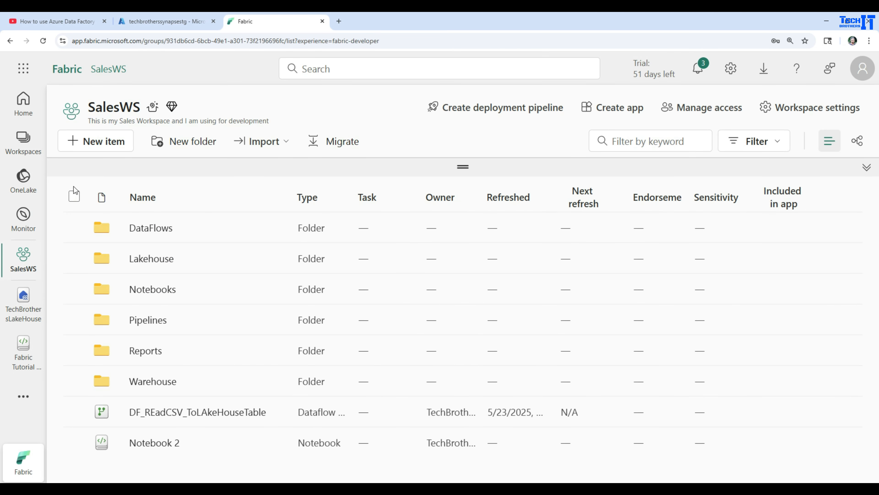
left_click(111, 144)
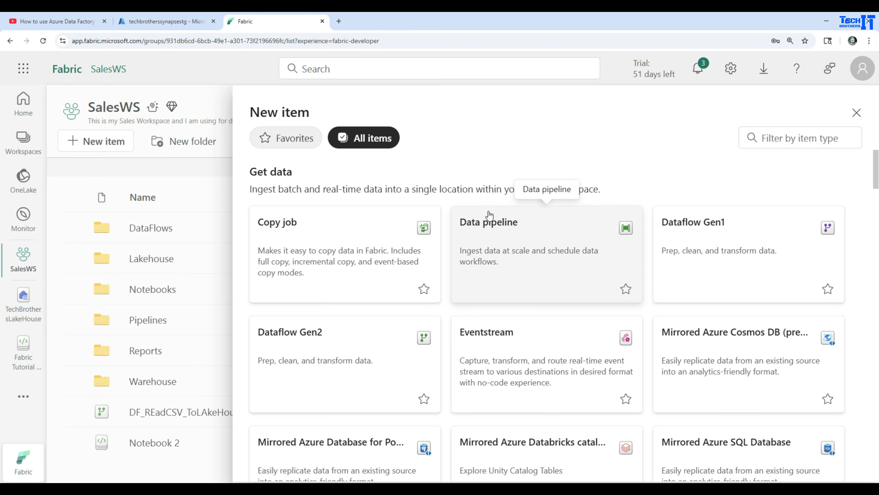
left_click(517, 254)
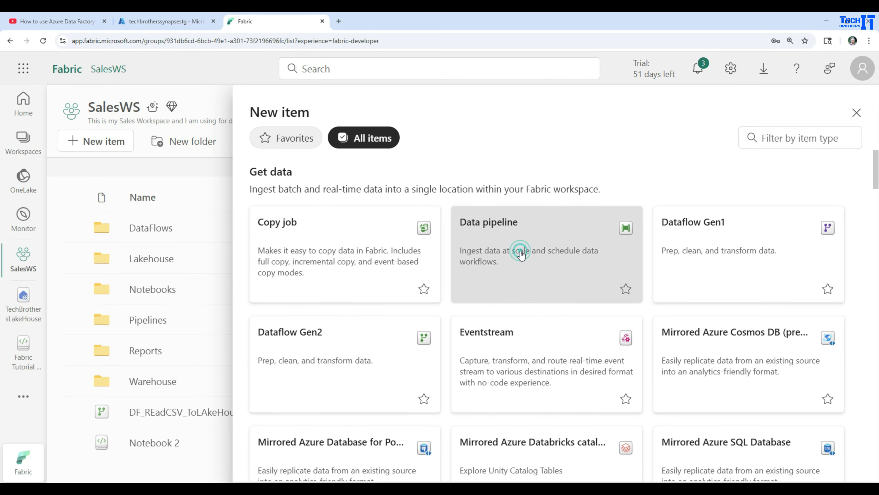
left_click(449, 337)
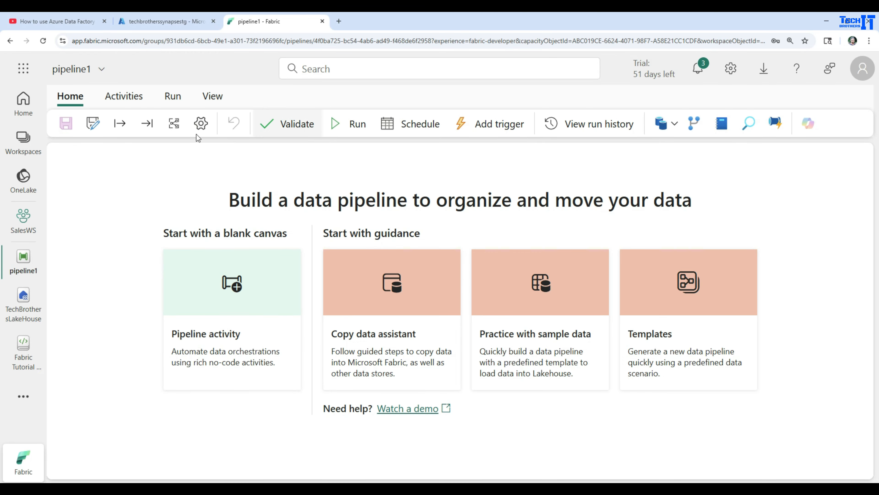
Step: Add a Dataflow activity to the blank pipeline canvas, reposition it and review its general properties
left_click(674, 124)
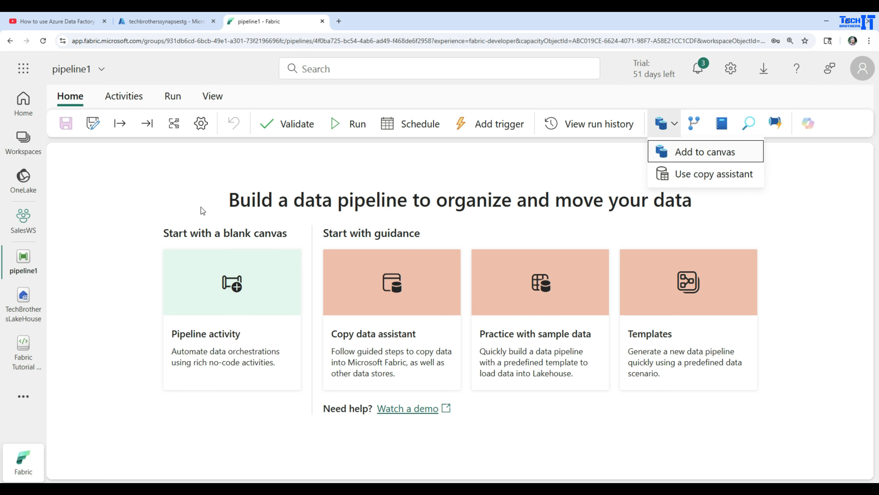
left_click(160, 192)
left_click(129, 96)
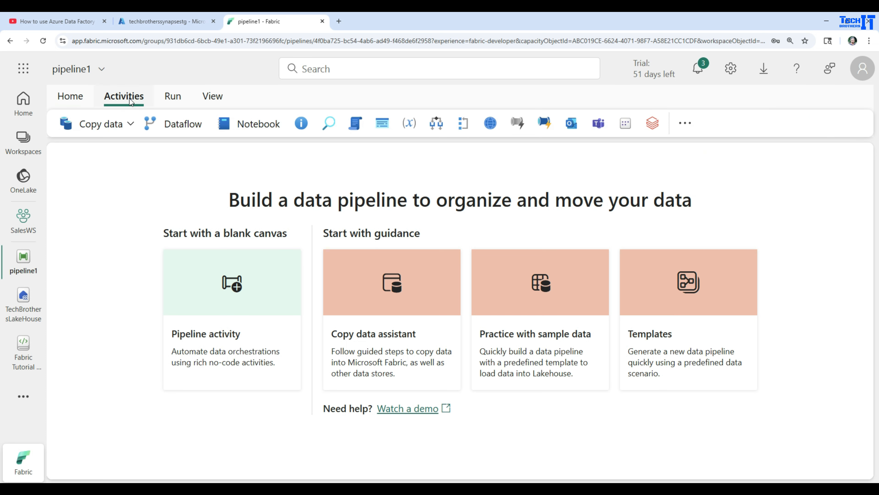
left_click(163, 125)
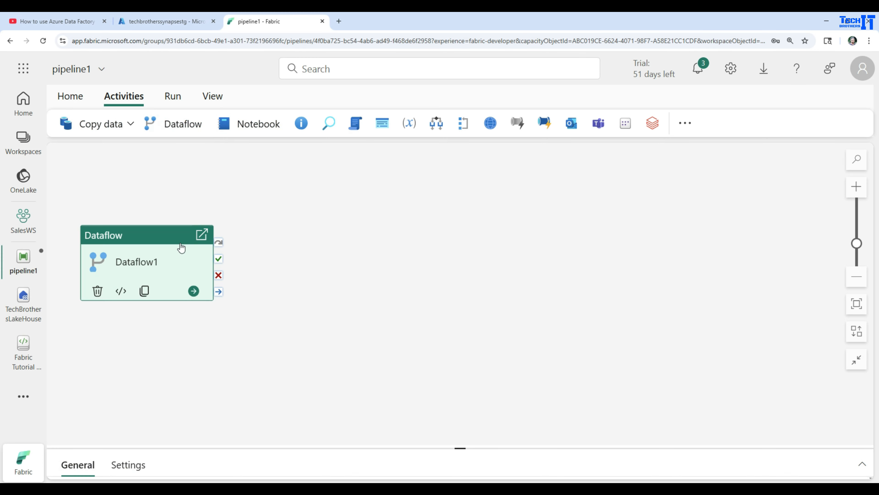
left_click(152, 238)
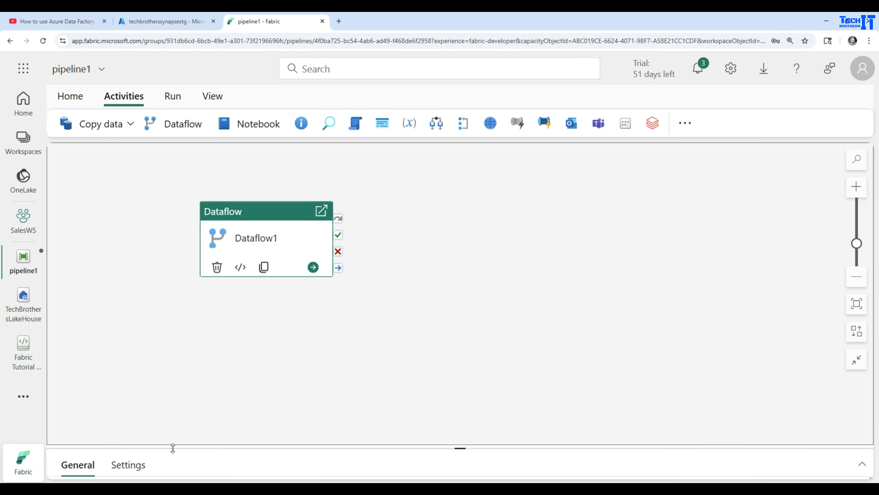
left_click_drag(230, 447, 276, 324)
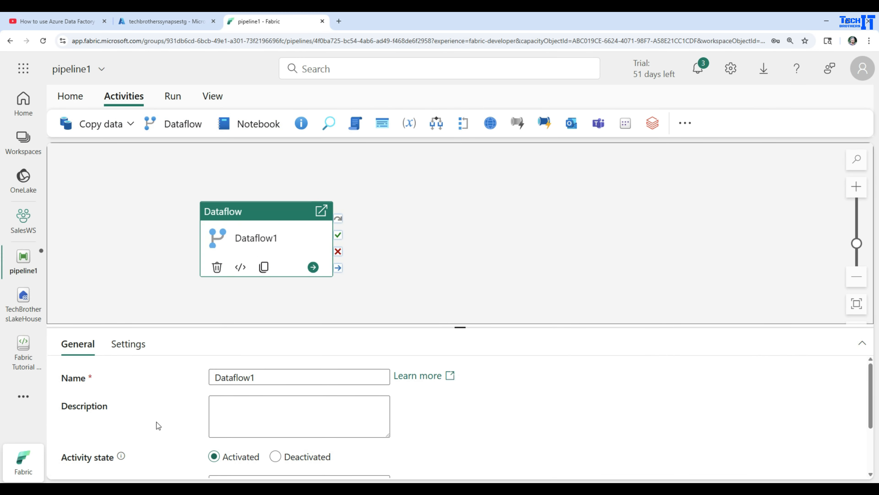
scroll(156, 422, "down", 3)
scroll(134, 389, "up", 3)
left_click_drag(466, 327, 461, 225)
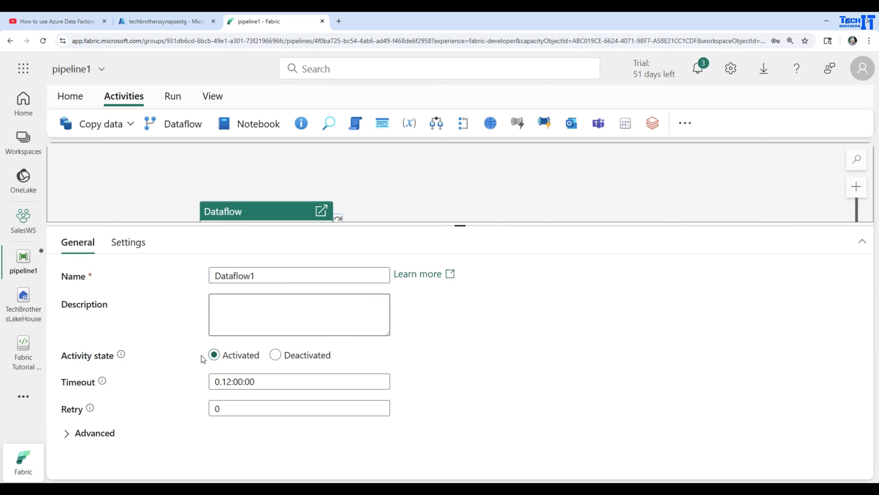
Step: Configure the Dataflow activity to run DF_REadCSV_ToLAkeHouseTable from the SalesWS workspace
left_click(129, 244)
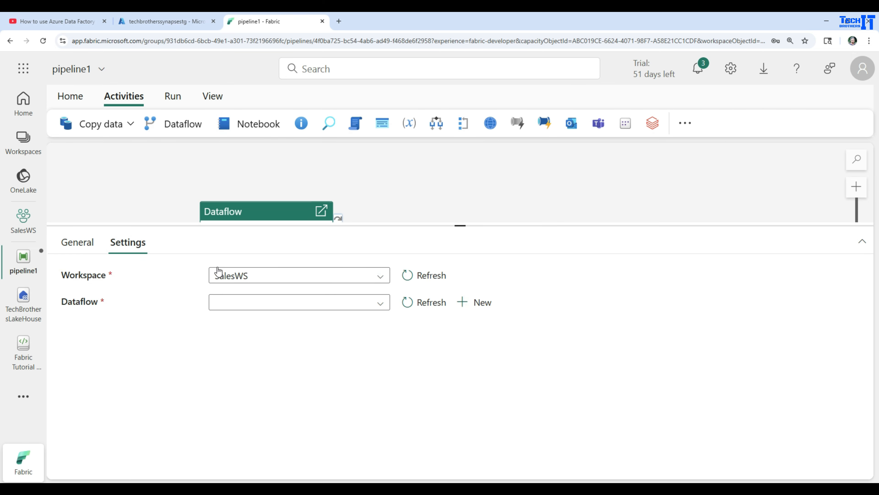
left_click(252, 276)
left_click(252, 343)
left_click(299, 303)
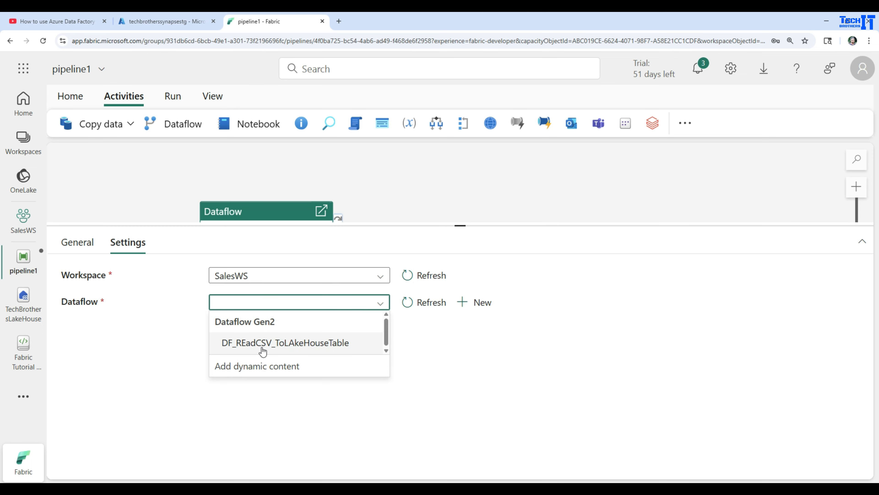
left_click(271, 350)
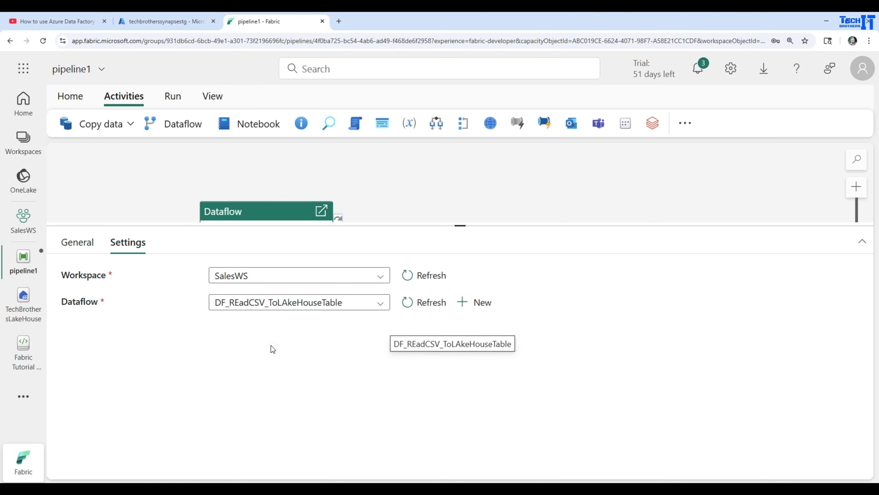
left_click_drag(373, 224, 395, 325)
left_click(414, 250)
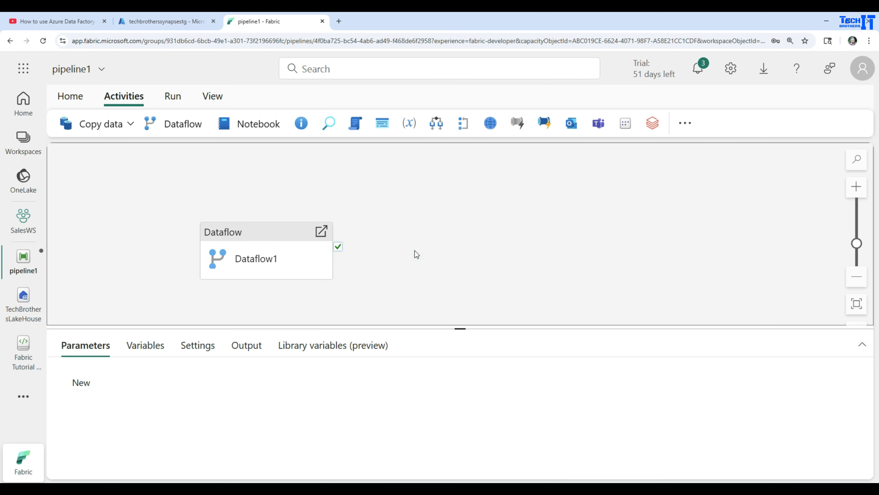
Step: Turn on the pipeline's scheduled run, review the repeat, date and time zone options, and discard the schedule
left_click(163, 98)
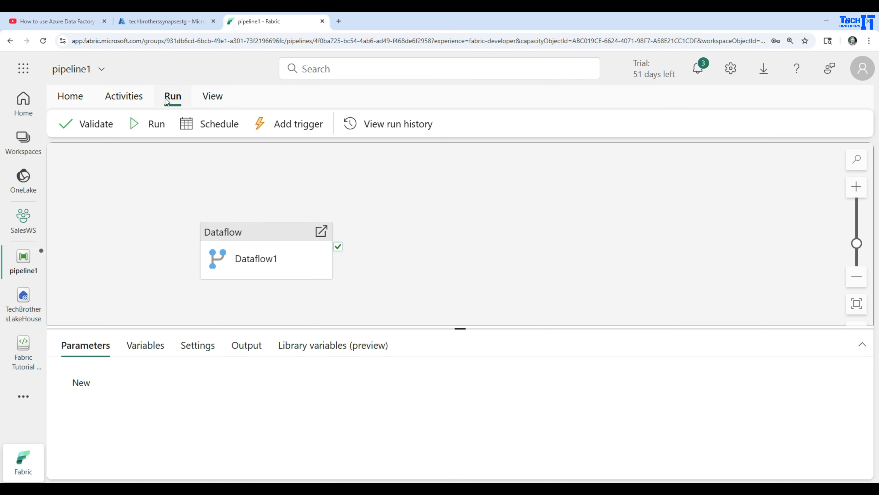
left_click(204, 125)
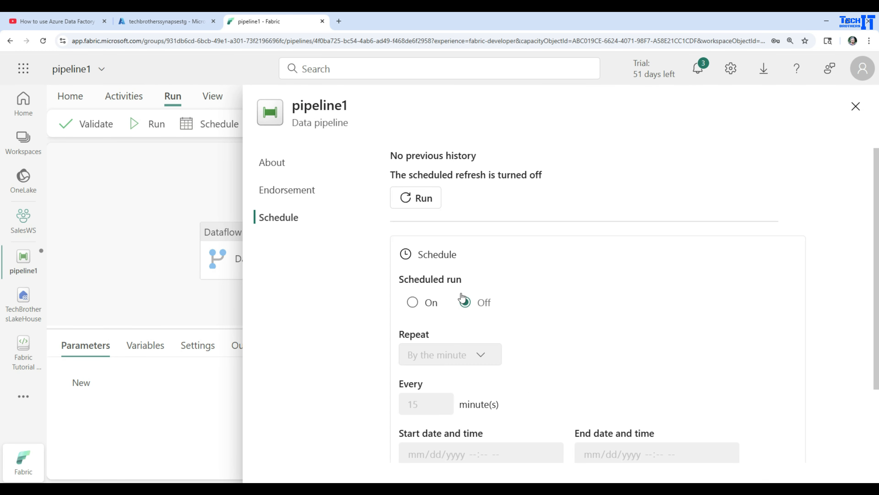
left_click(414, 302)
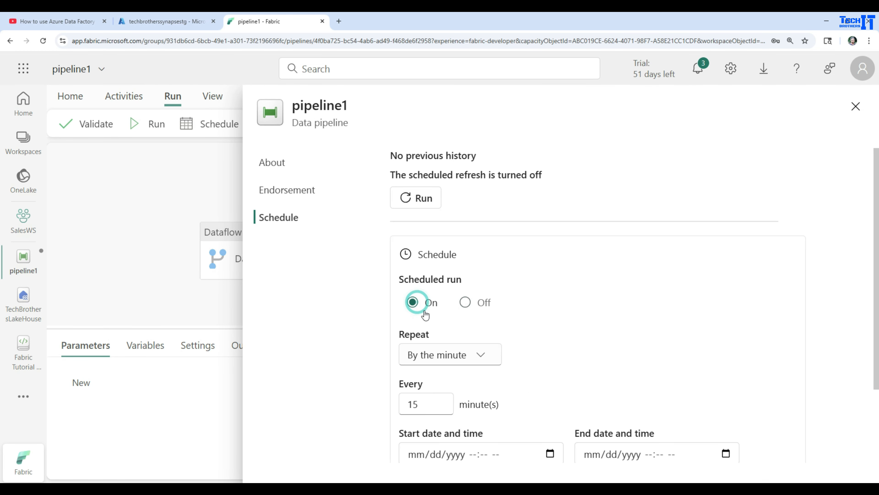
left_click(489, 355)
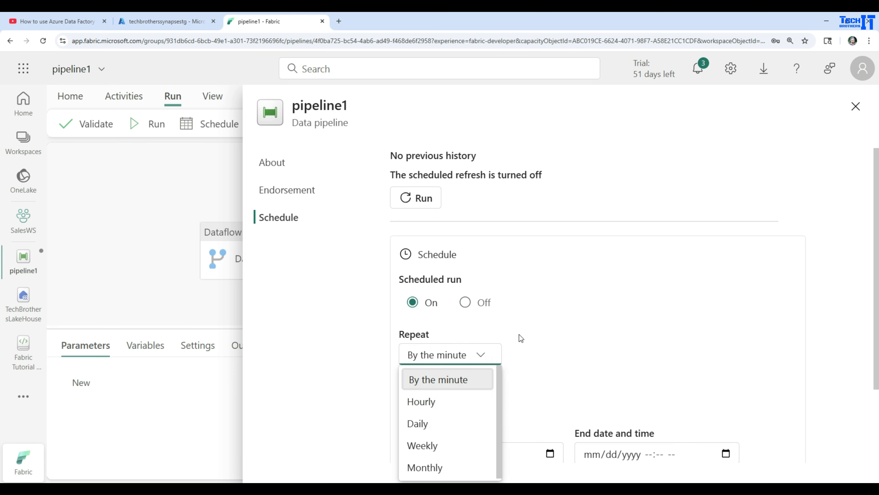
left_click(545, 316)
scroll(545, 317, "down", 3)
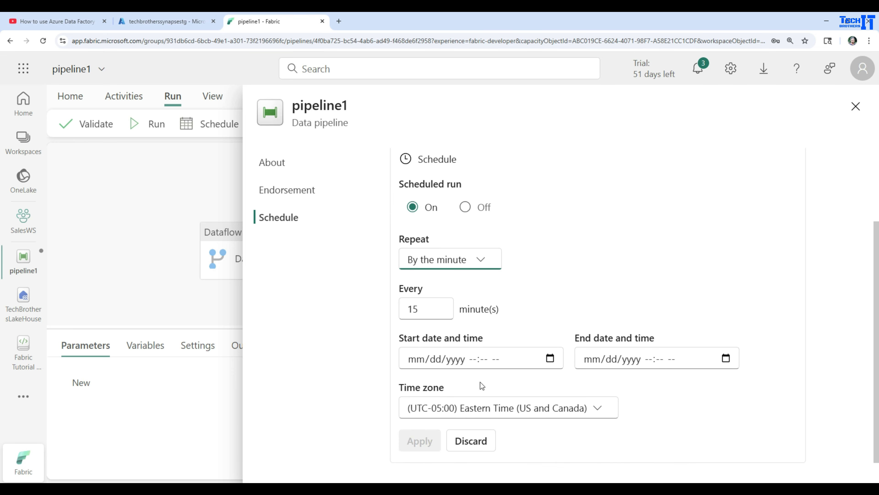
left_click(478, 438)
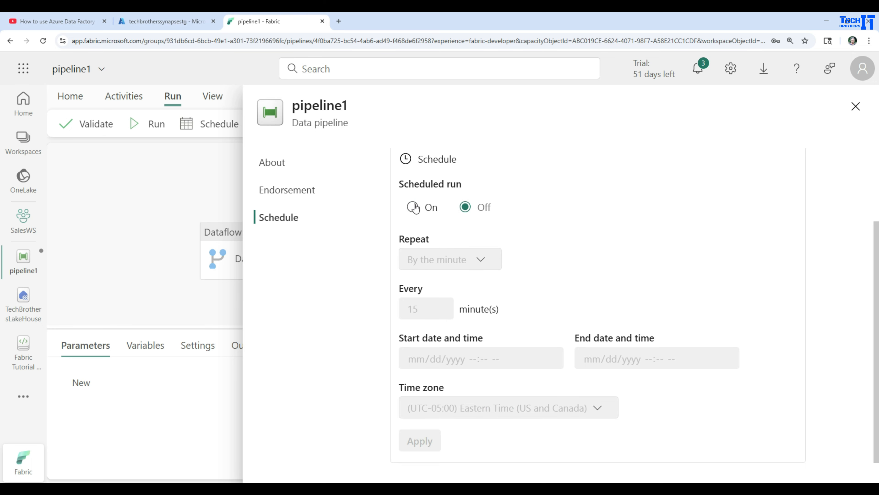
left_click(177, 220)
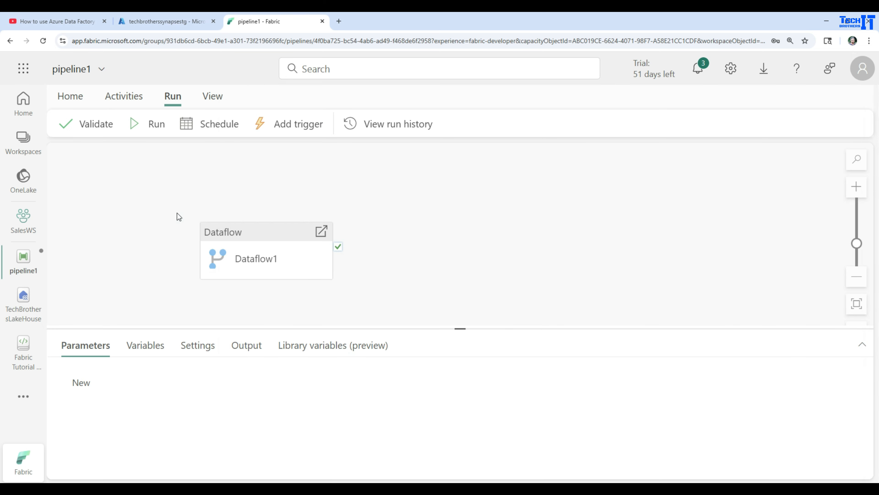
Step: Review the event sources offered for a pipeline trigger and close the alert setup without creating one
left_click(280, 127)
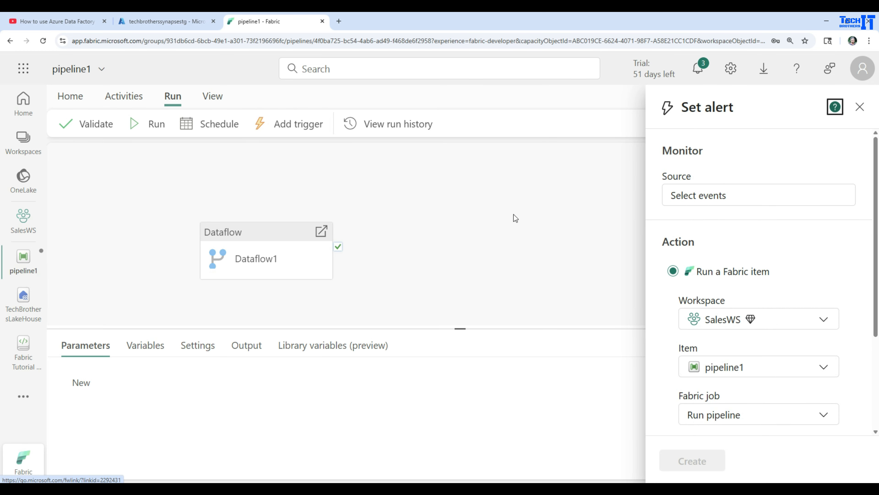
left_click(712, 197)
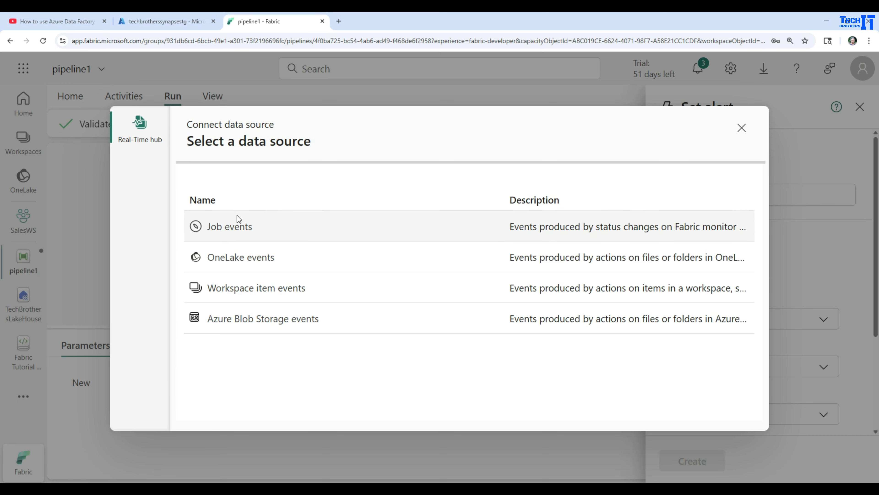
key("Escape")
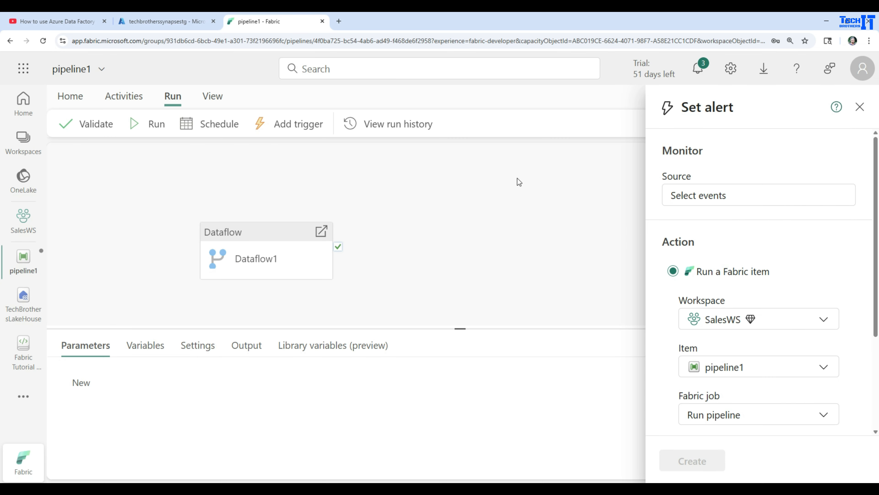
left_click(860, 107)
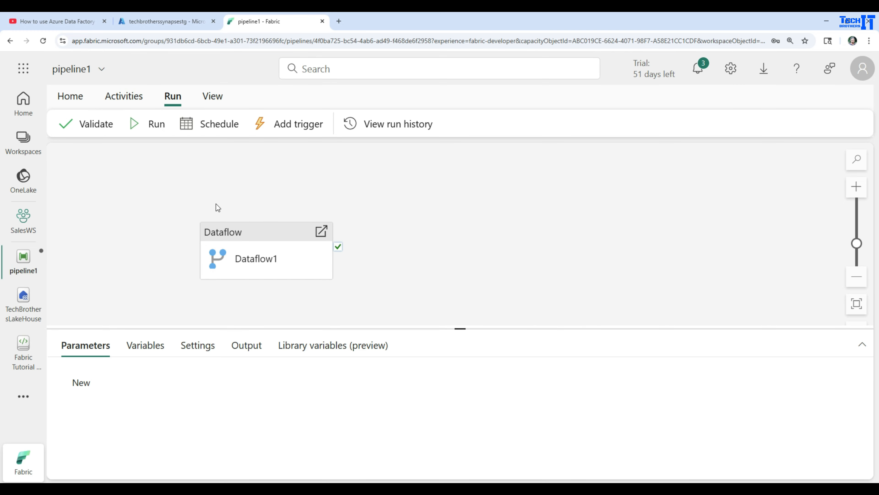
left_click(187, 23)
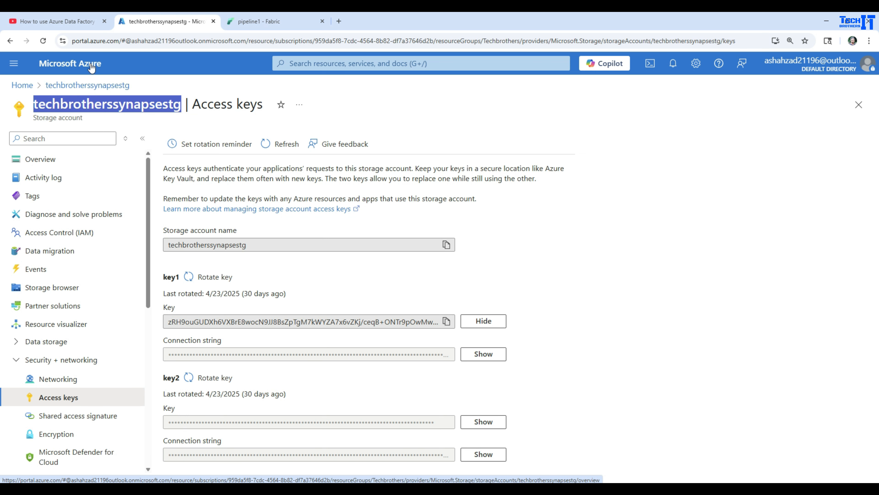
left_click(258, 22)
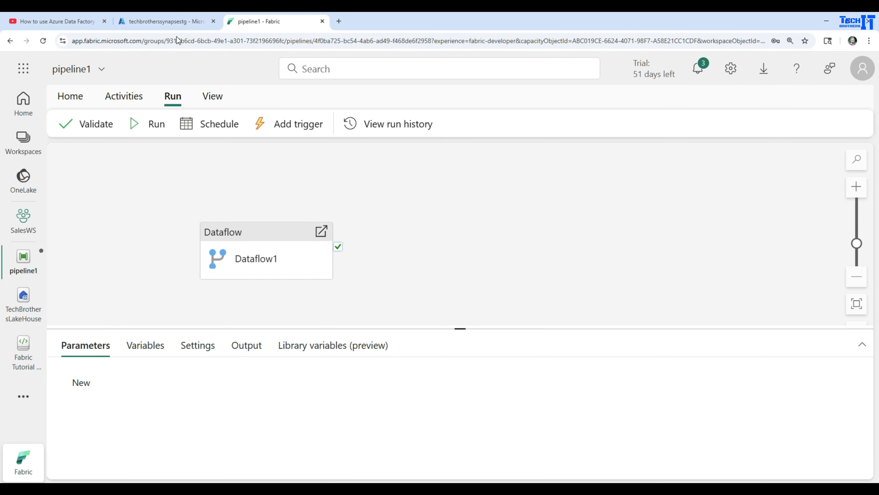
left_click(130, 187)
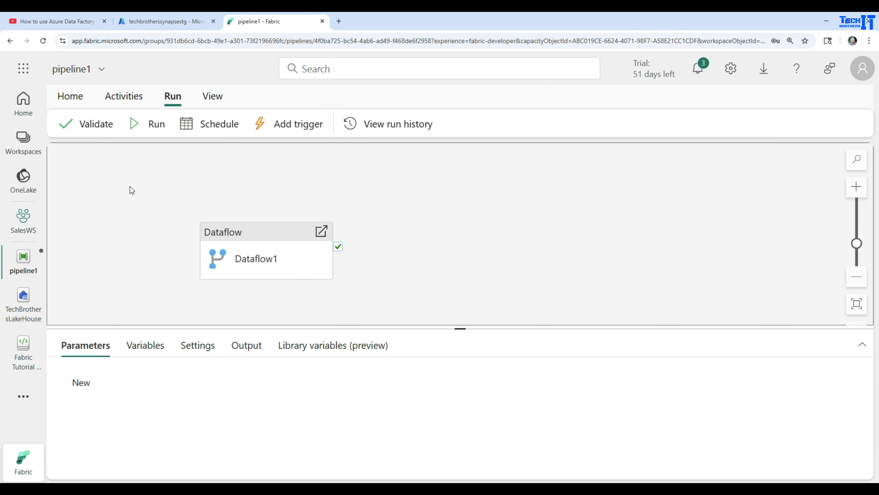